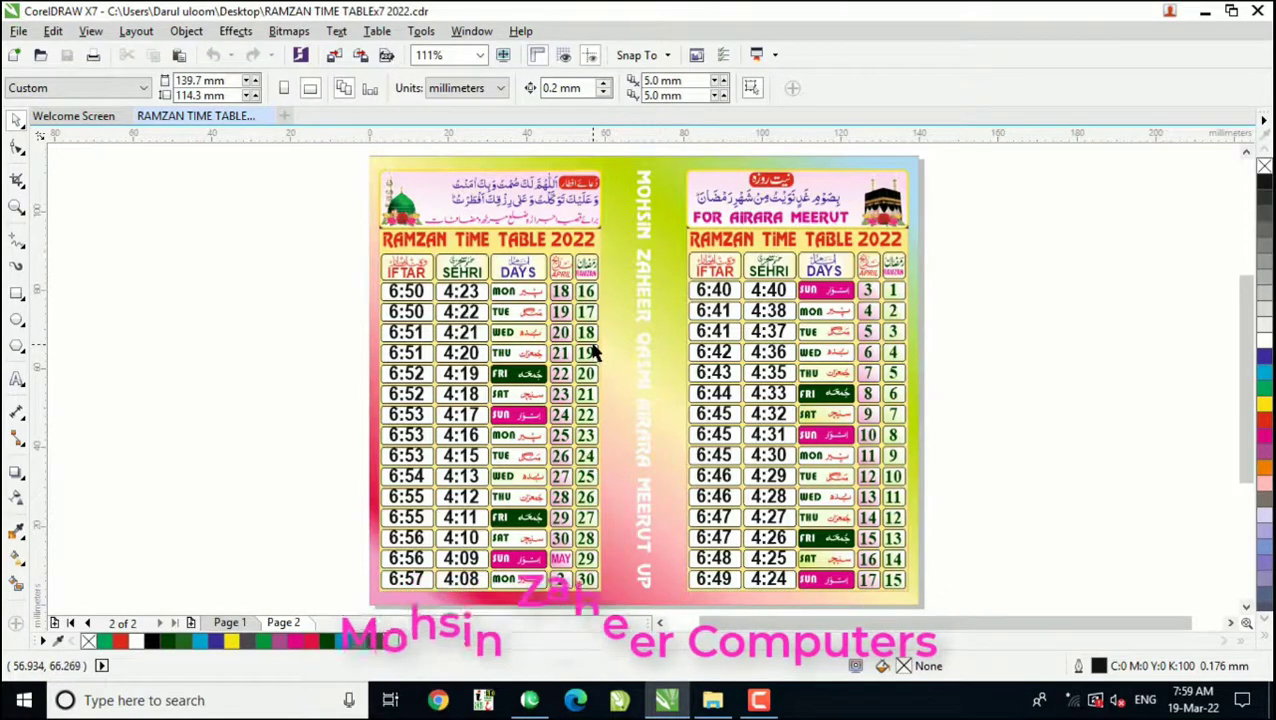
Step: Clear the minute values from every row of the Sehri column in the table headed FOR AIRARA MEERUT
click(786, 318)
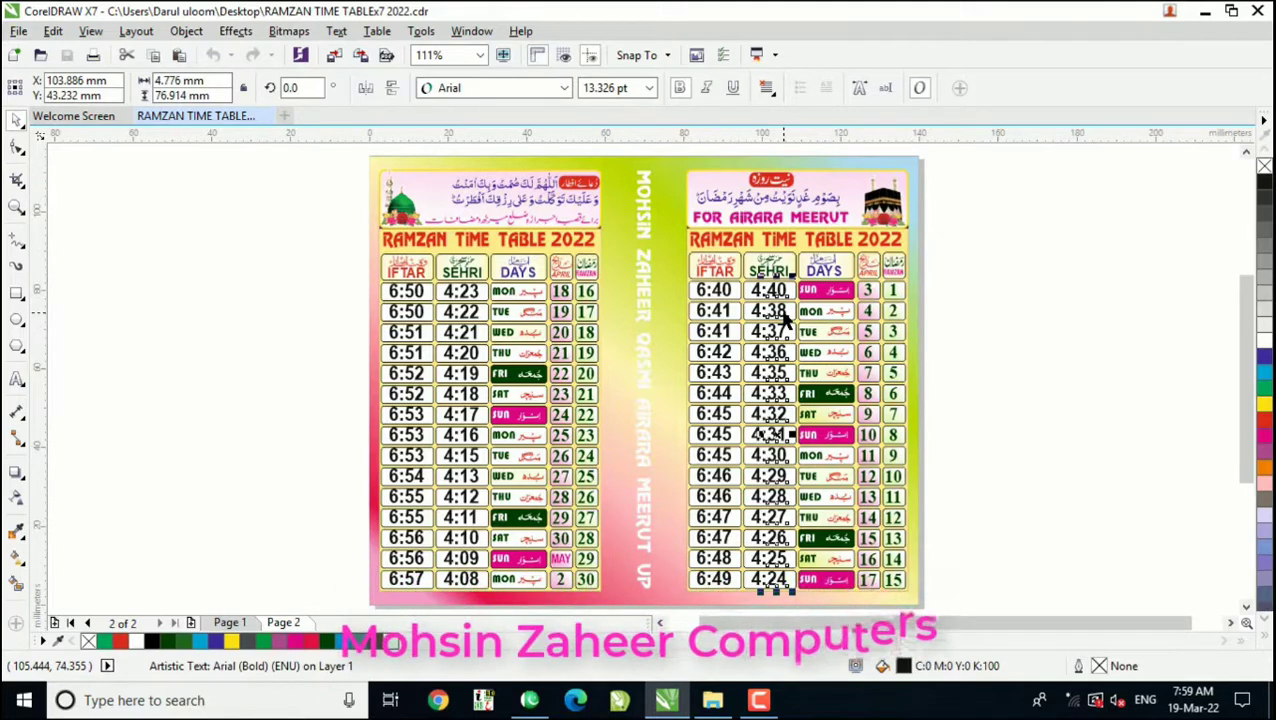
key(F8)
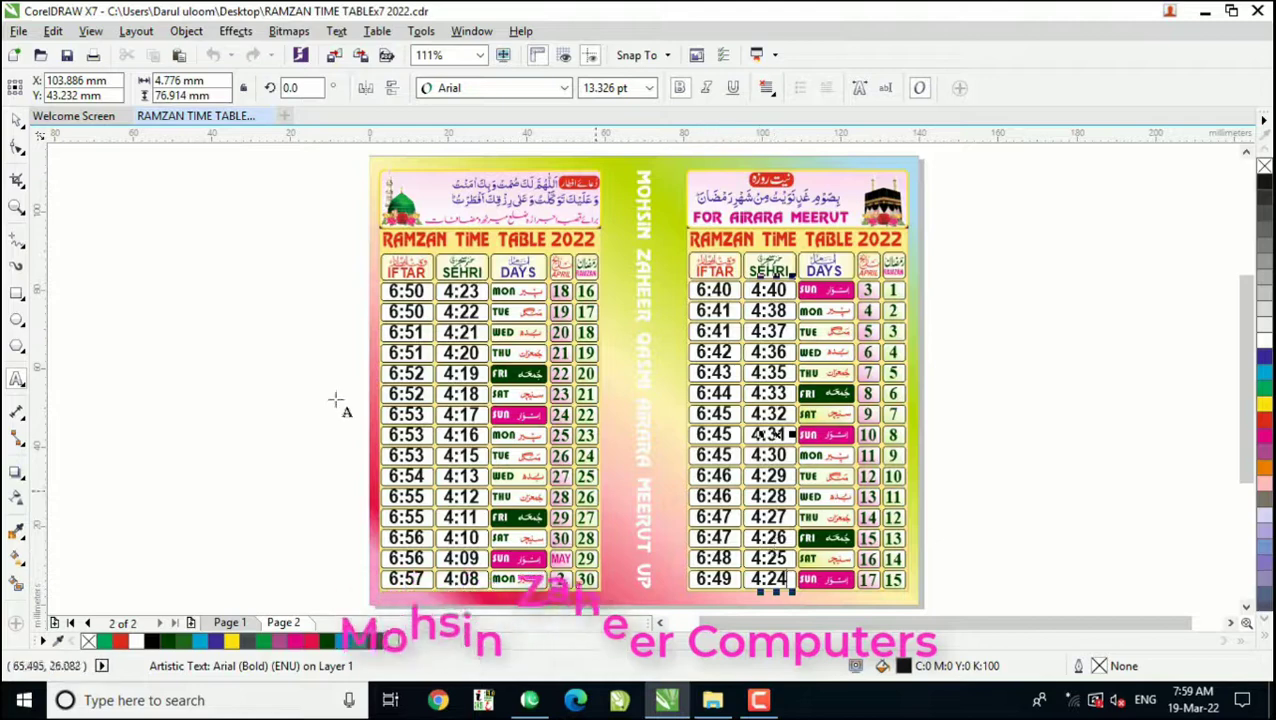
click(17, 120)
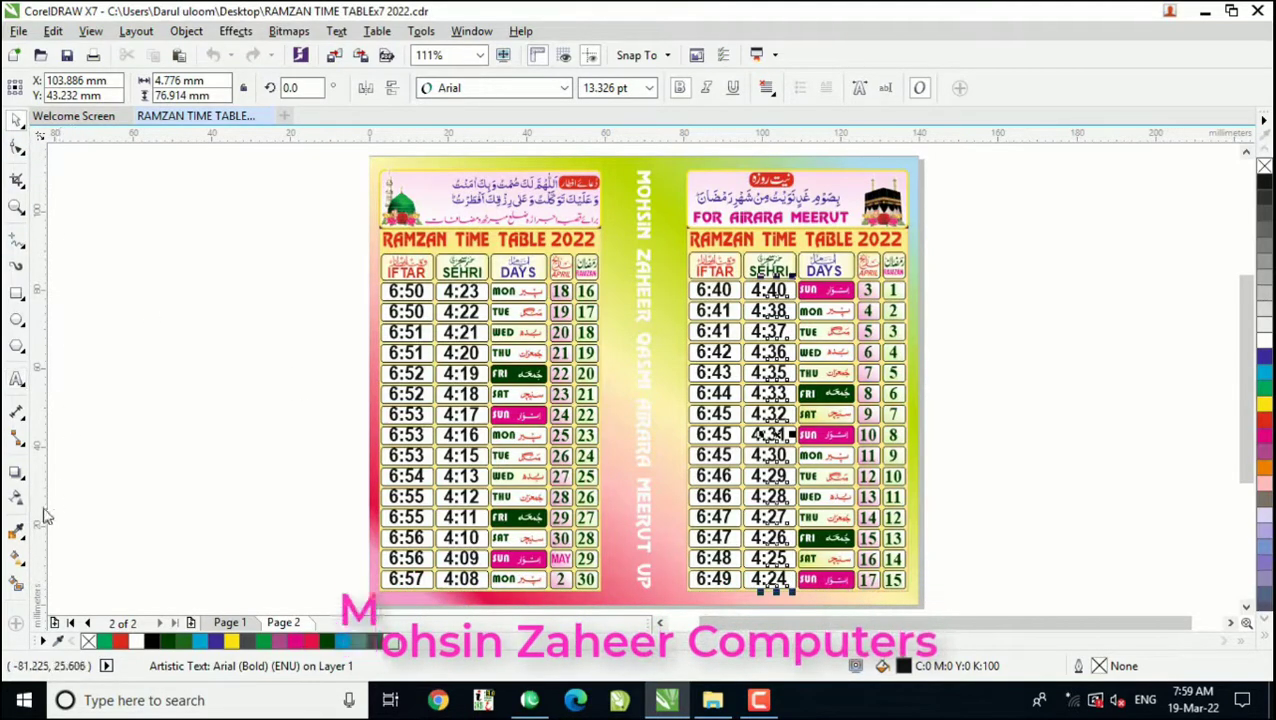
click(17, 380)
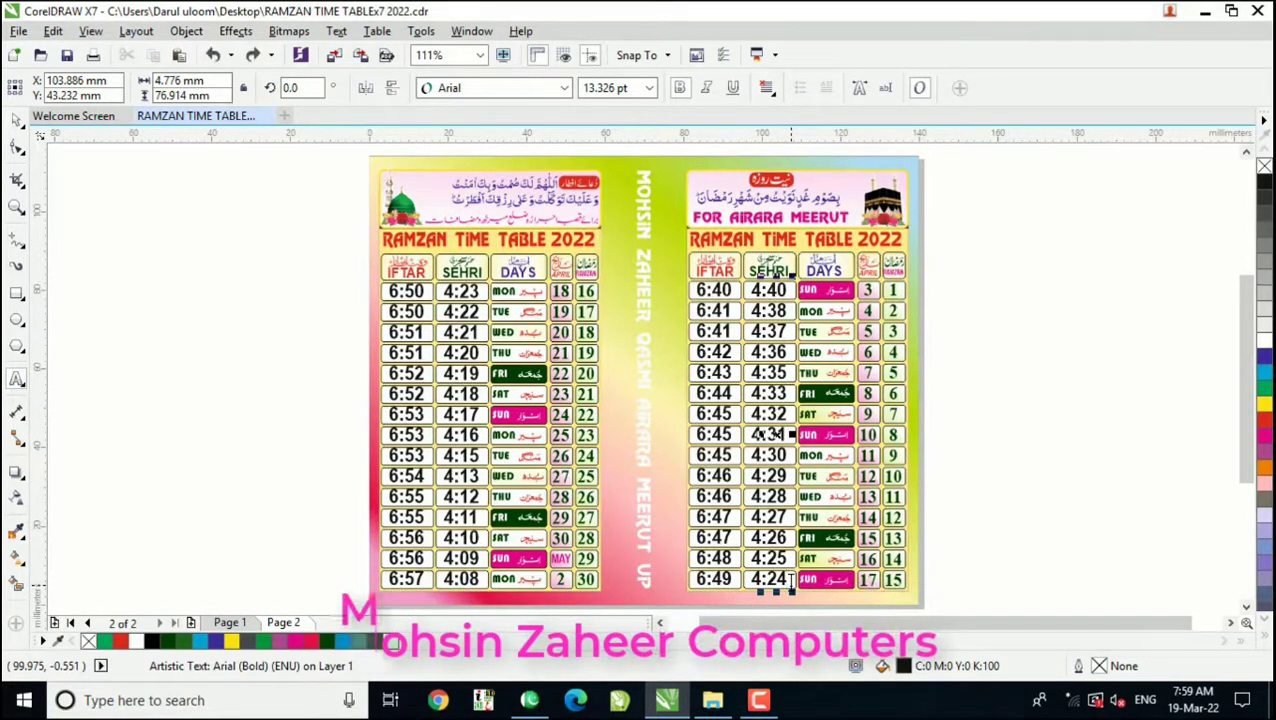
key(BackSpace)
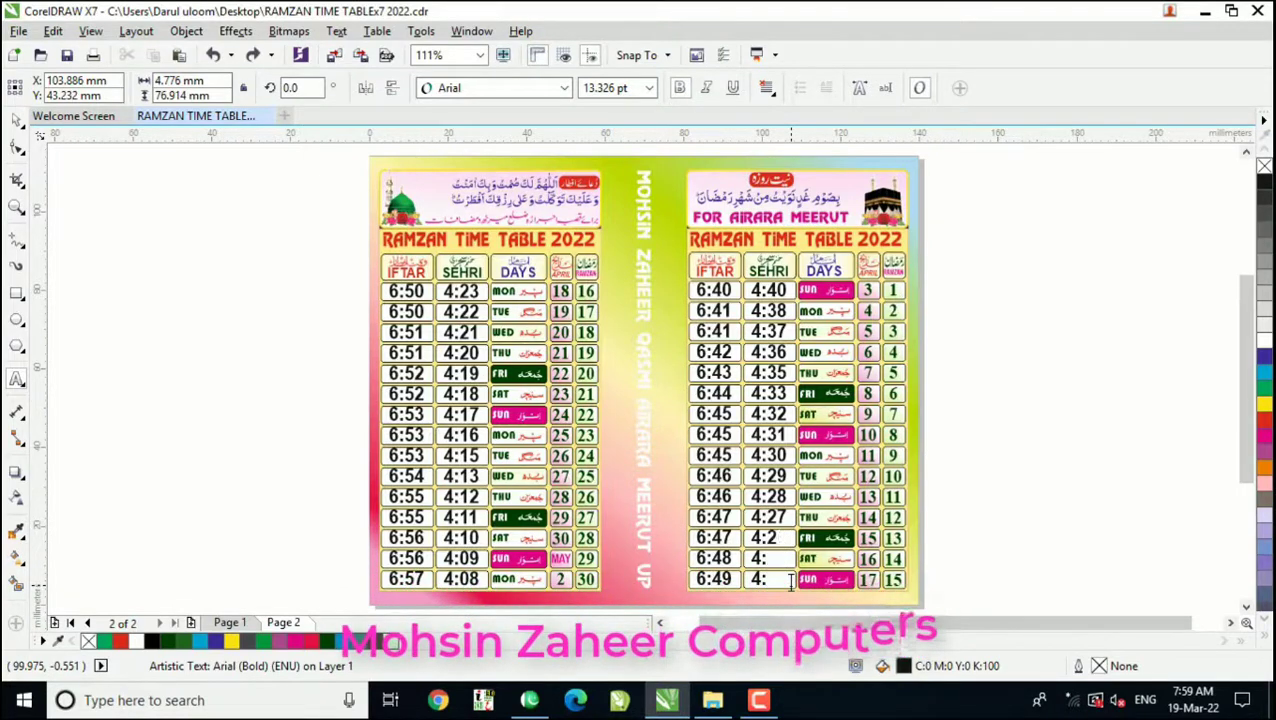
key(ctrl+z)
key(ctrl+z)
key(ctrl+z)
key(ctrl+z)
key(ctrl+z)
key(ctrl+z)
key(ctrl+z)
key(ctrl+z)
key(ctrl+z)
key(ctrl+z)
key(ctrl+z)
key(ctrl+z)
key(ctrl+z)
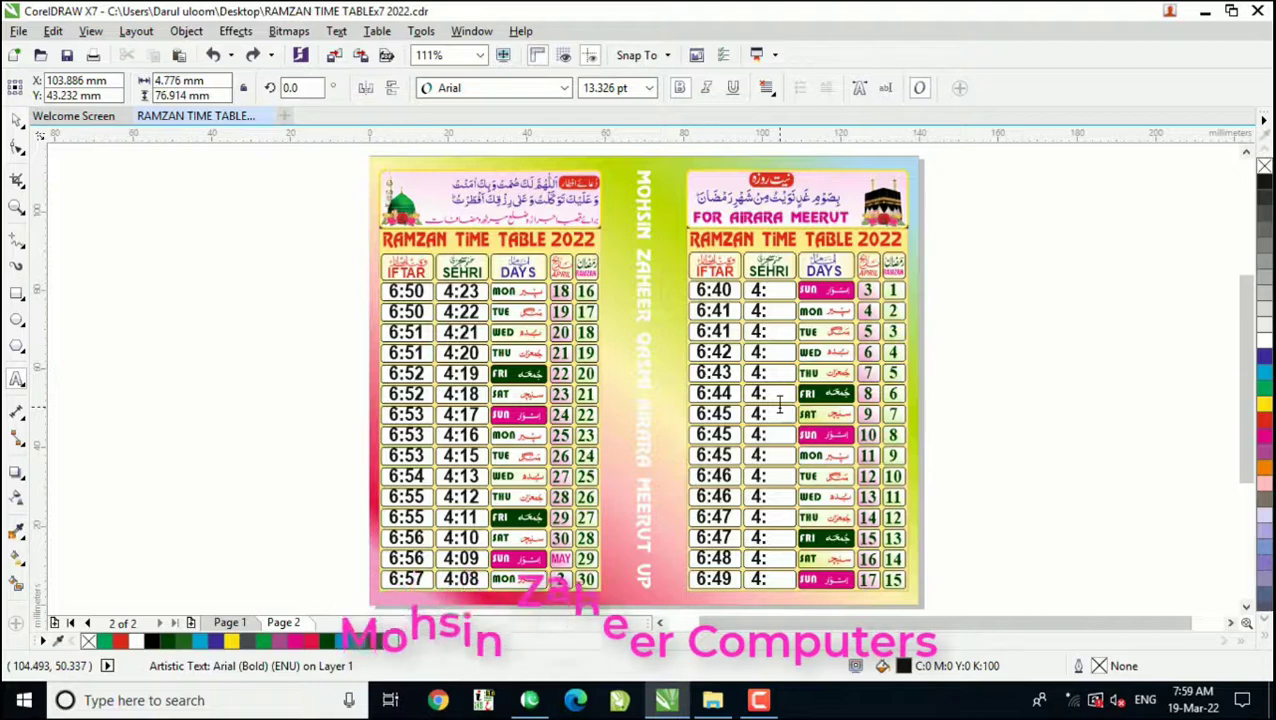
Step: Enter the Sehri minutes 40, 38, 37, 36 and 35 for Ramzan days 1 to 5
text(40)
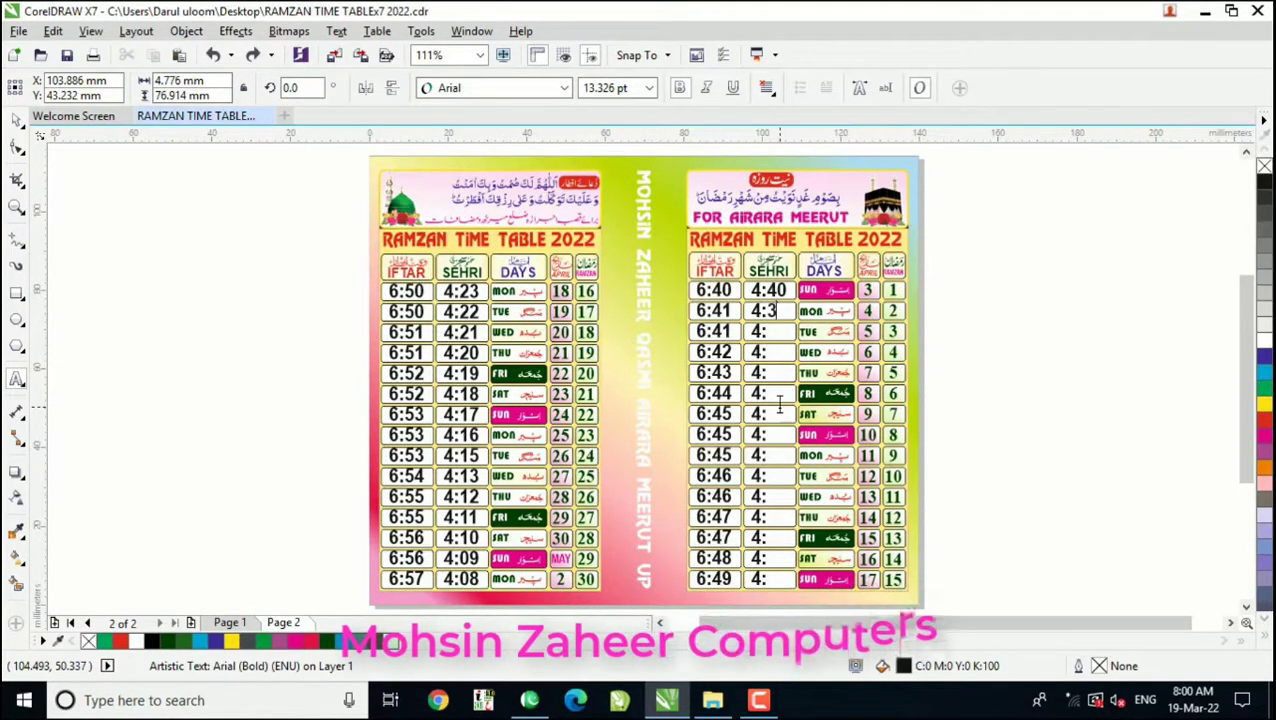
text(37)
key(Down)
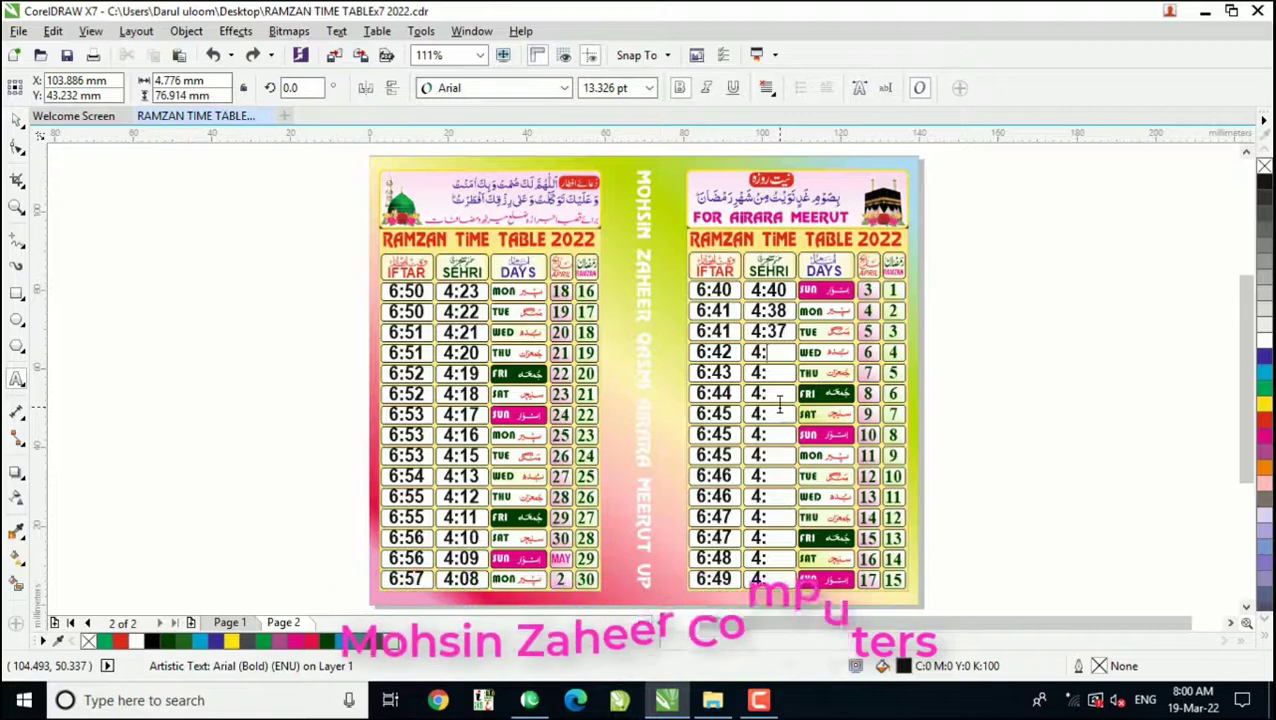
text(36)
key(Down)
text(35)
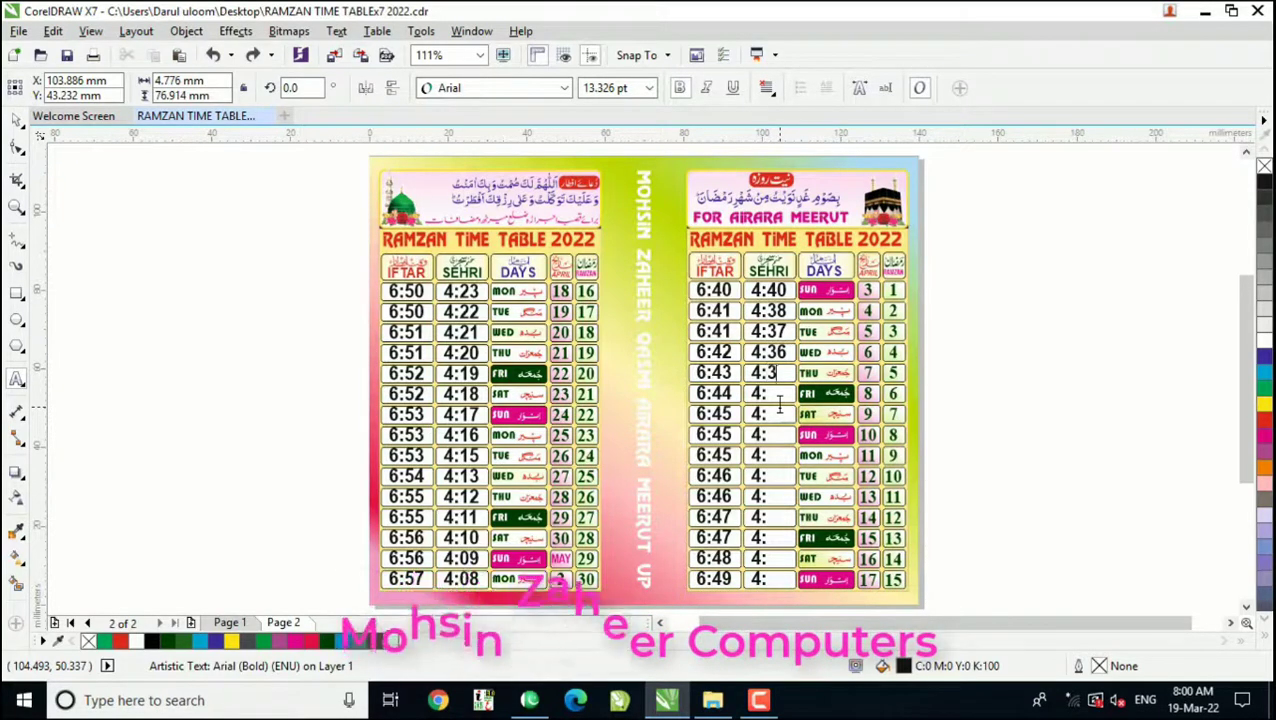
text(4)
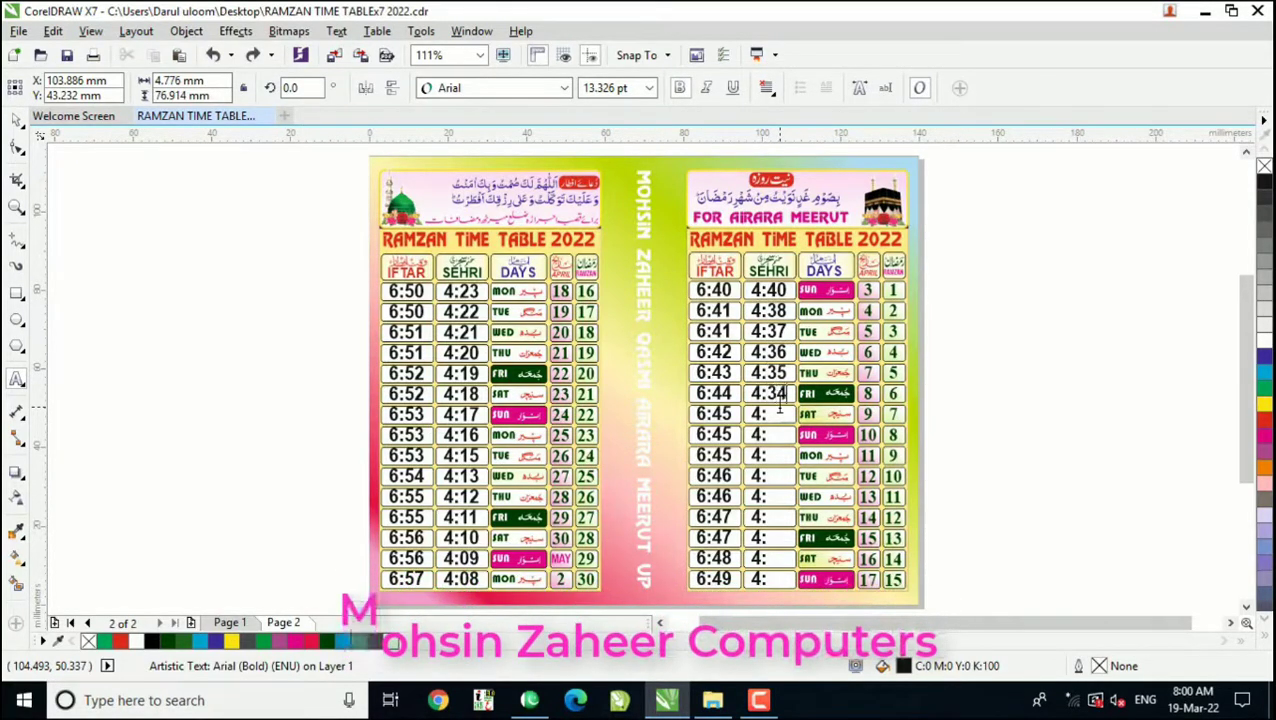
Step: Enter the Sehri minutes 34, 33, 32 and 31 for Ramzan days 6 to 9
key(Down)
text(35)
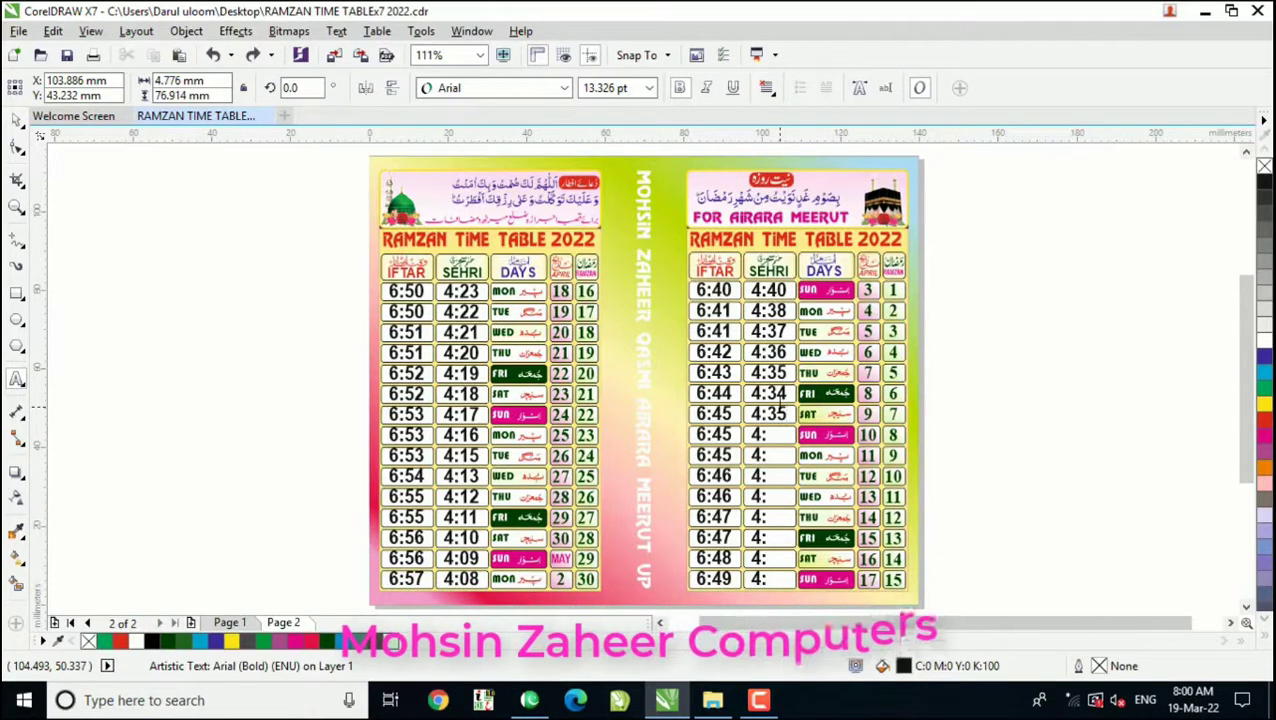
text(3)
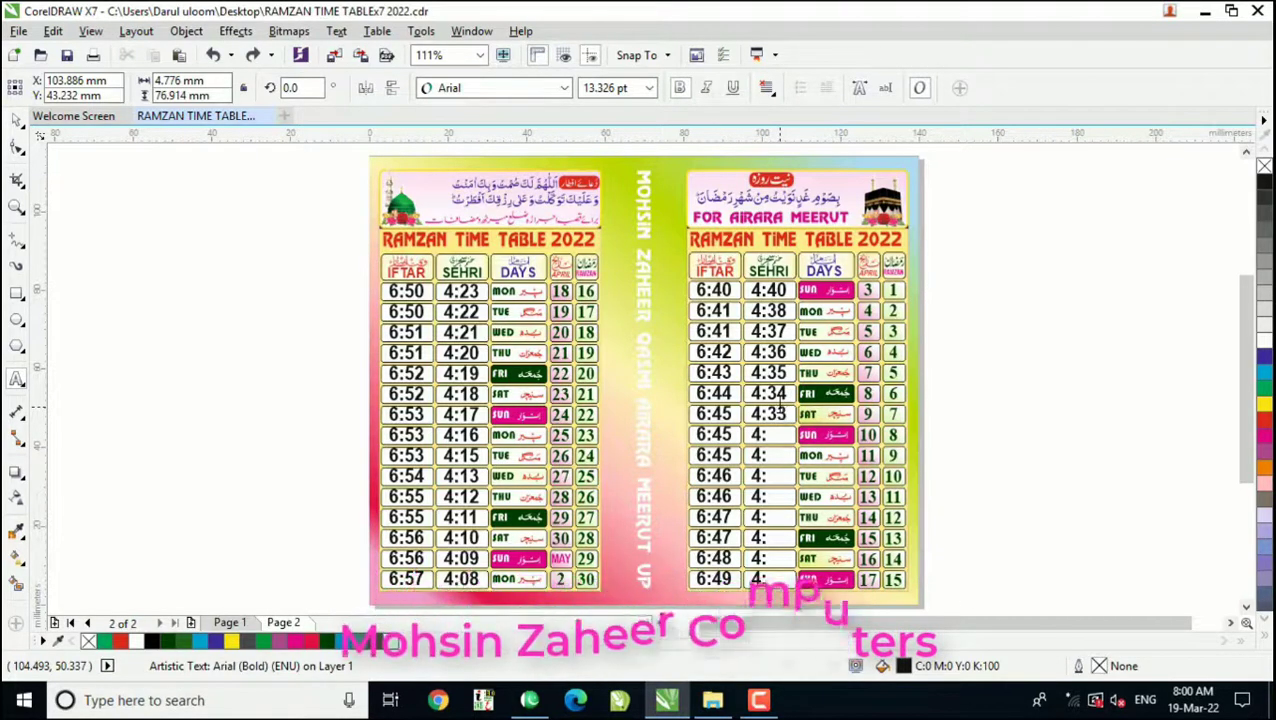
text(31)
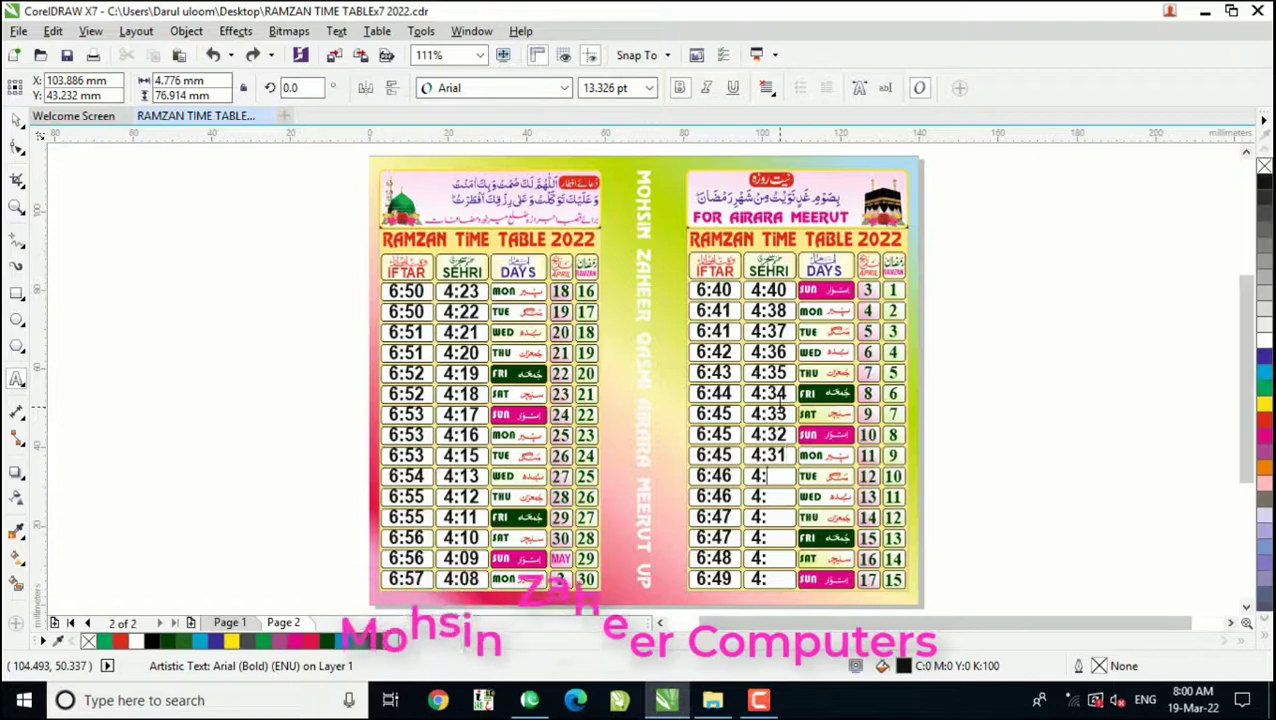
Step: Enter the Sehri minutes 30, 29, 28, 27, 26 and 24 for Ramzan days 10 to 15 and deselect the text
key(Down)
text(30)
key(Down)
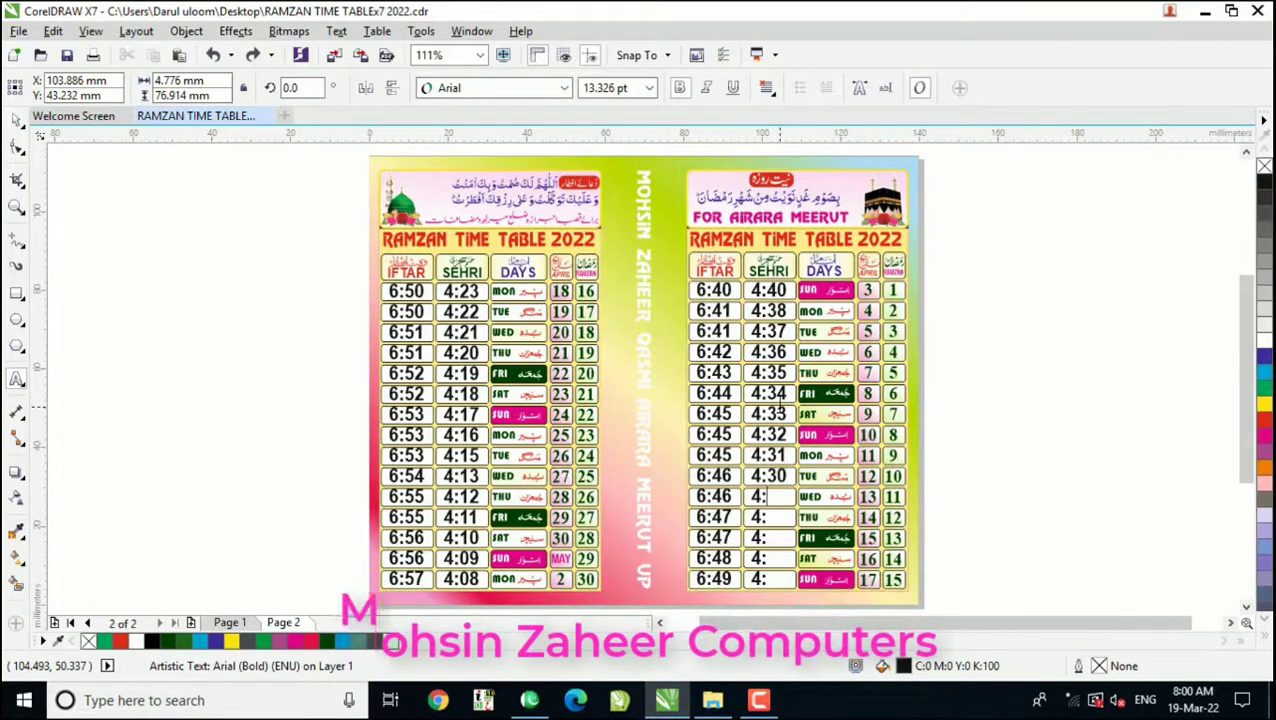
text(29)
key(Down)
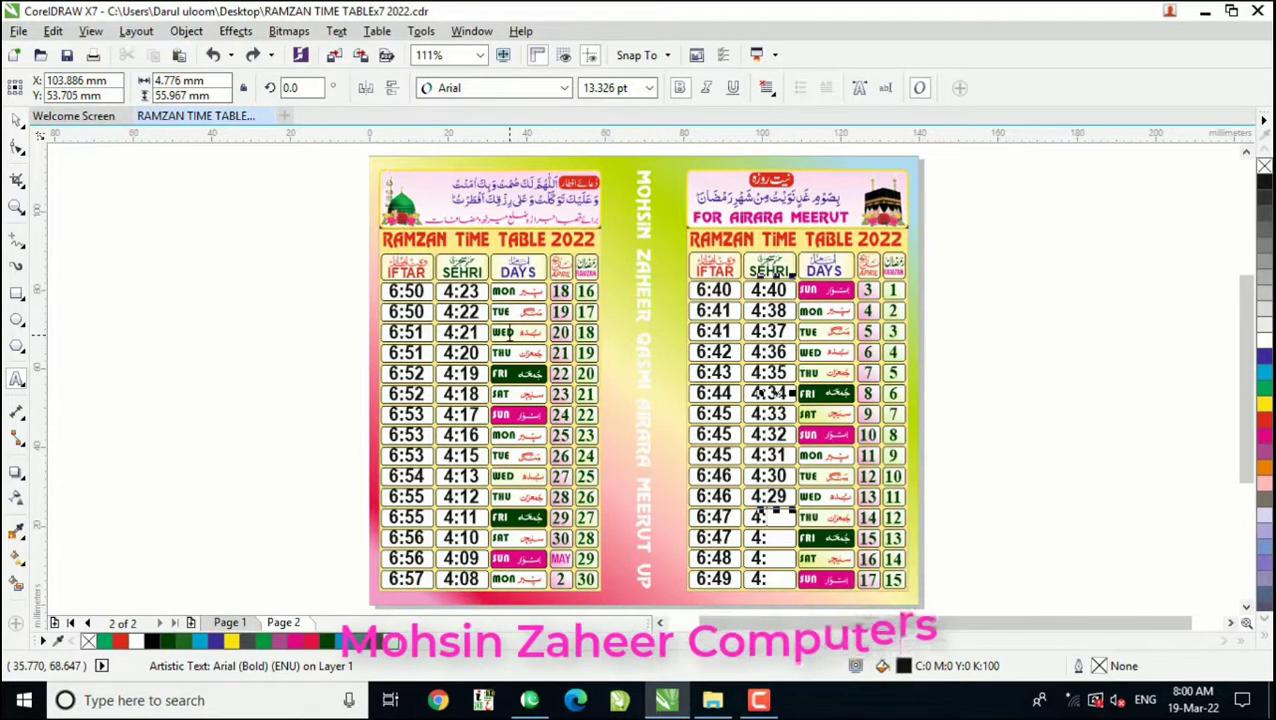
text(28)
key(Down)
text(2)
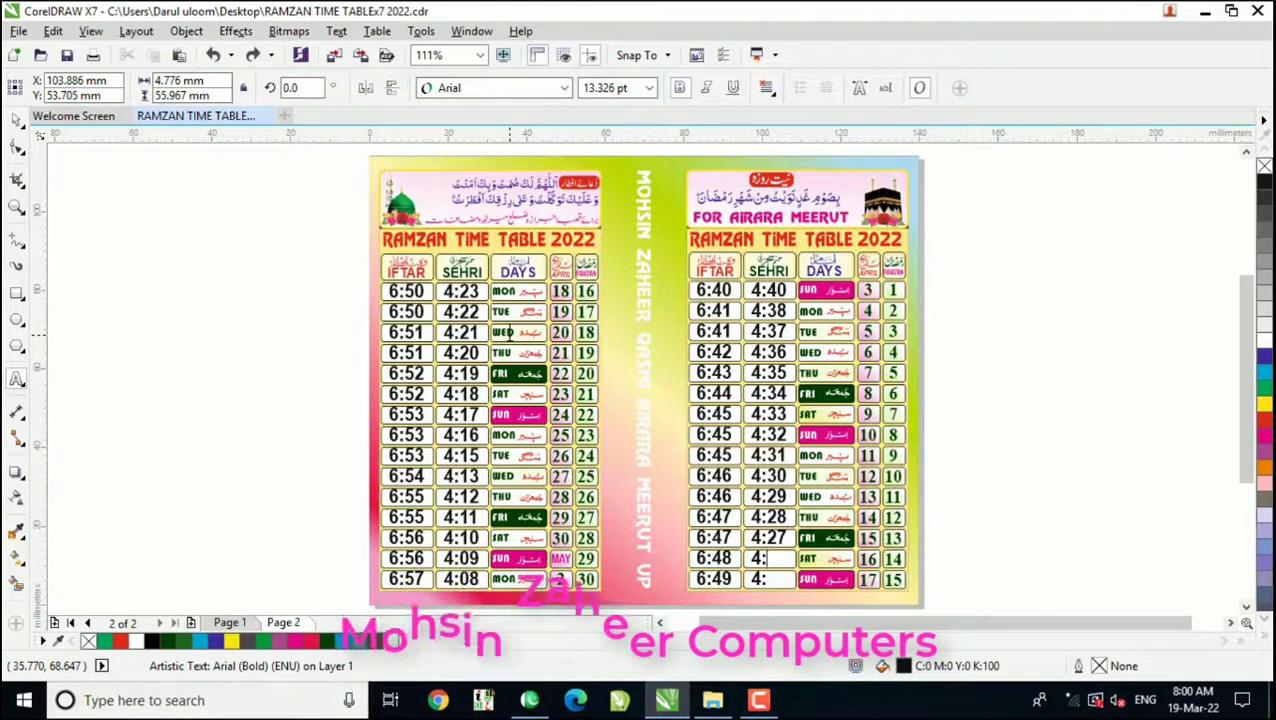
text(2)
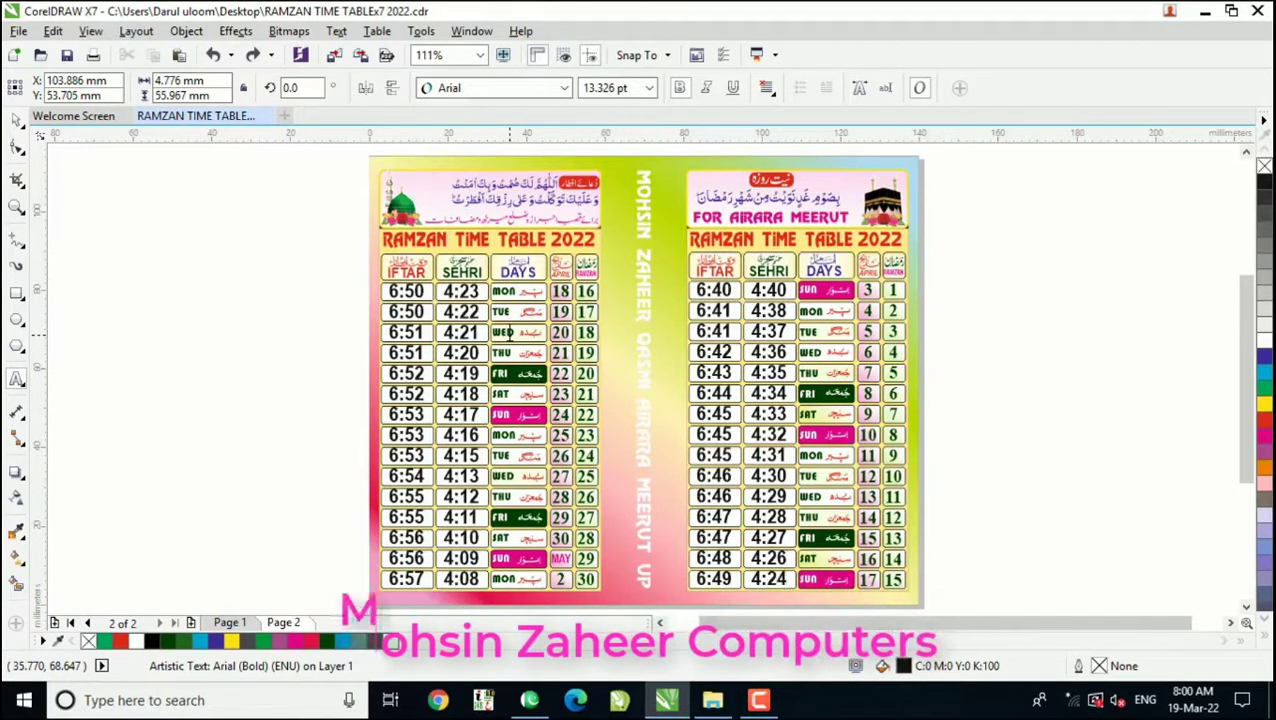
click(17, 118)
click(265, 233)
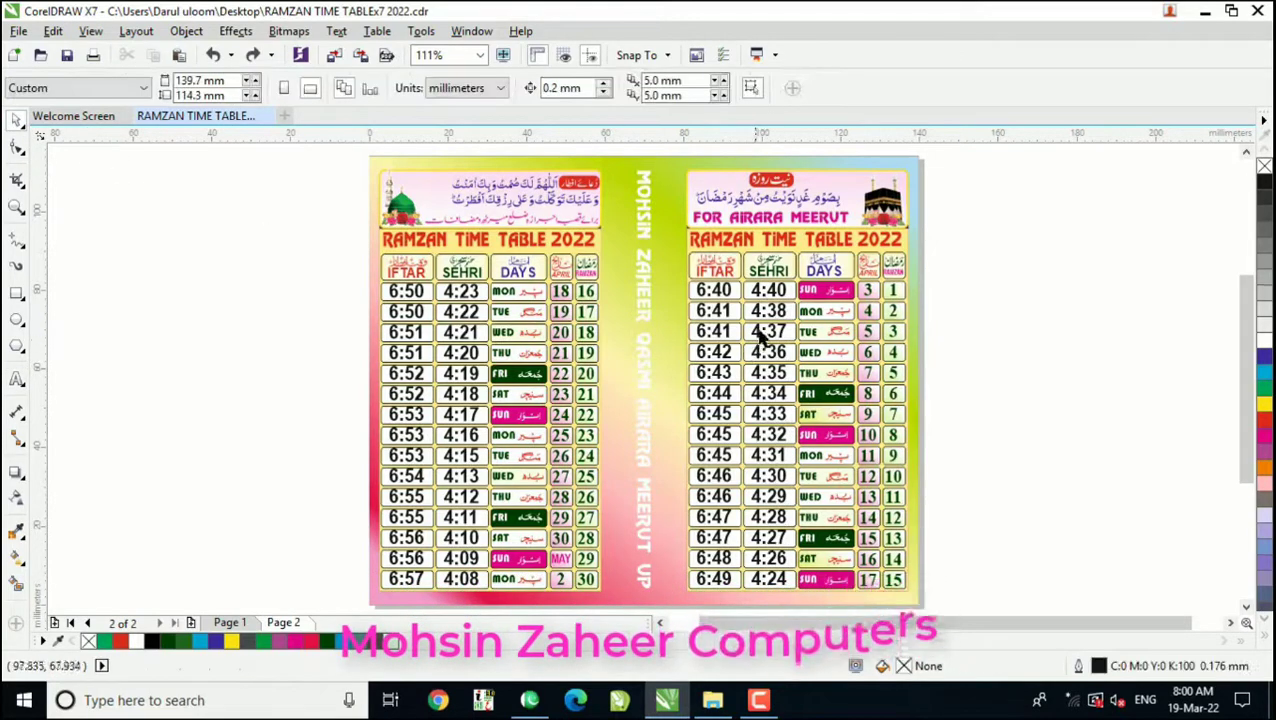
Step: Replace the Sehri hour with 3 for Ramzan days 10 to 15 in the same table
click(762, 420)
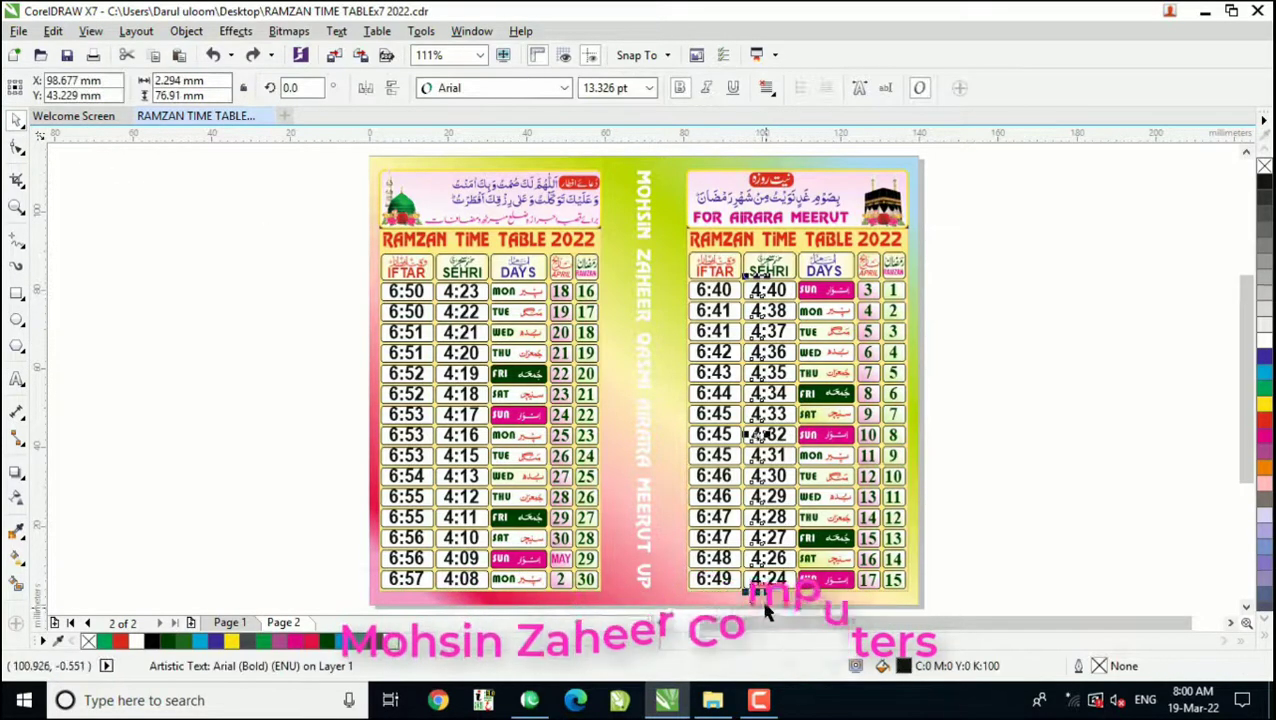
key(F8)
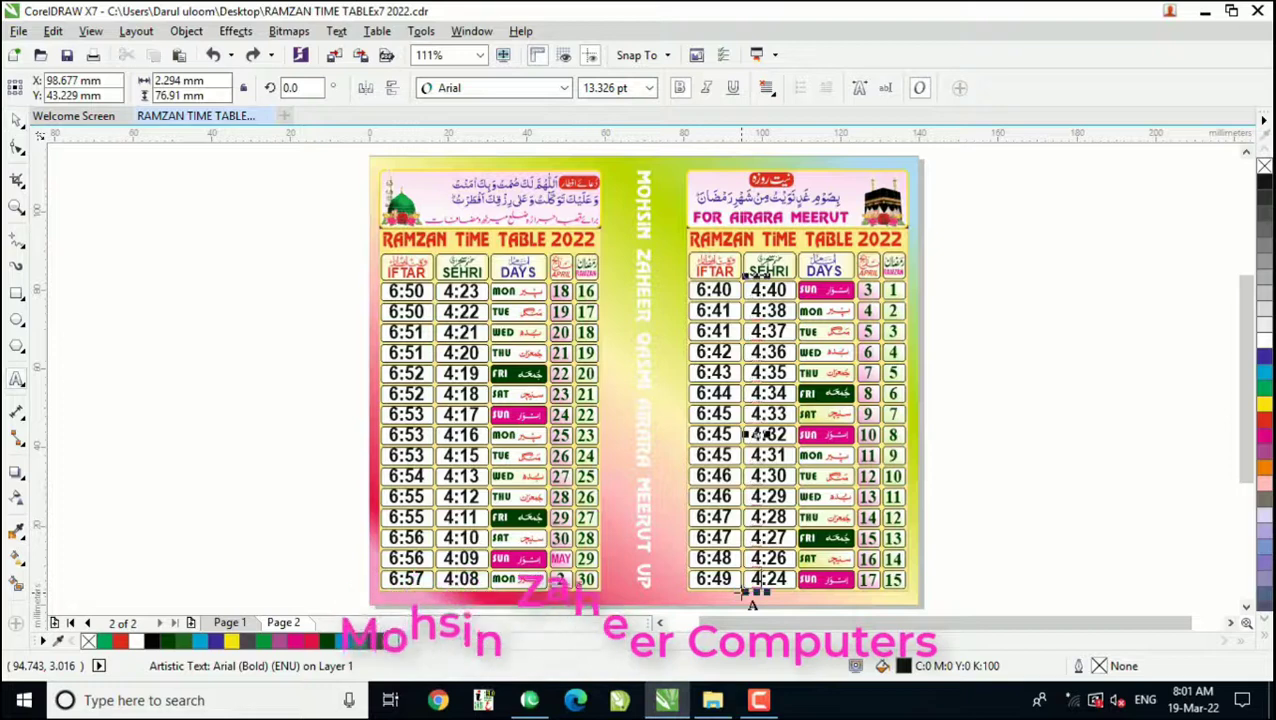
key(BackSpace)
key(Up)
key(BackSpace)
key(Up)
key(BackSpace)
key(Up)
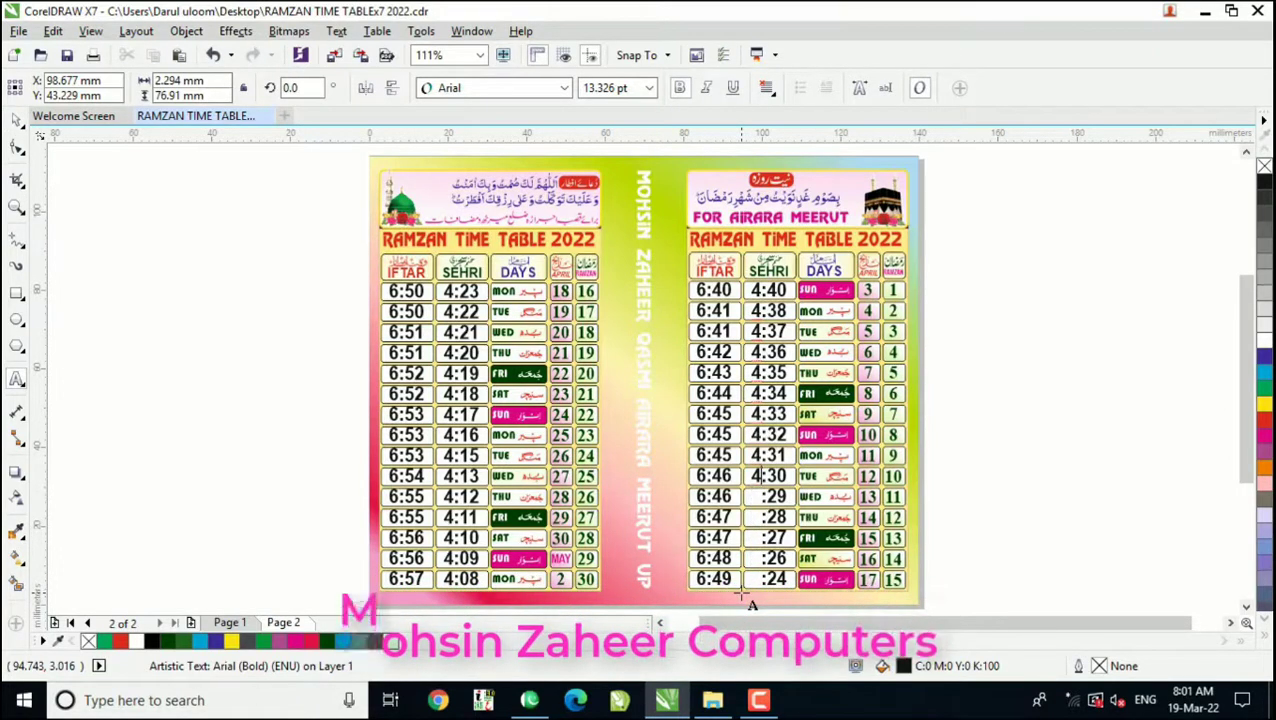
key(BackSpace)
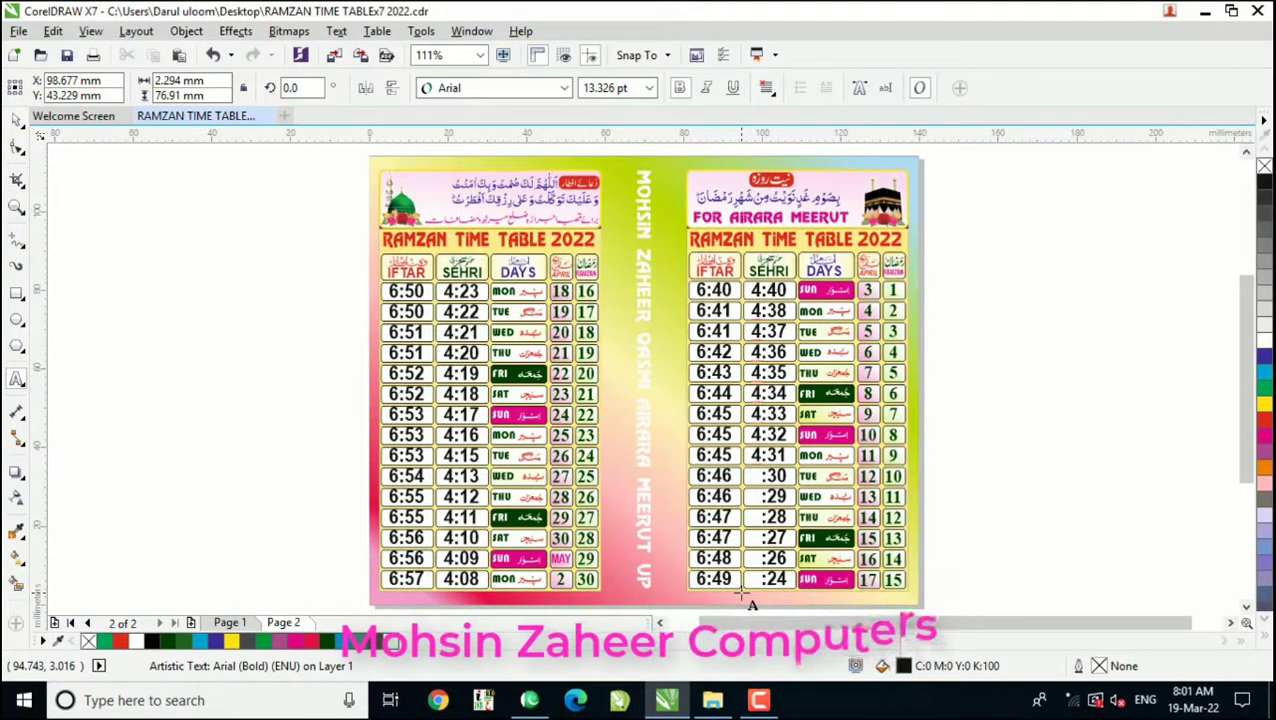
text(3)
key(Down)
text(3)
key(Down)
text(3)
key(Down)
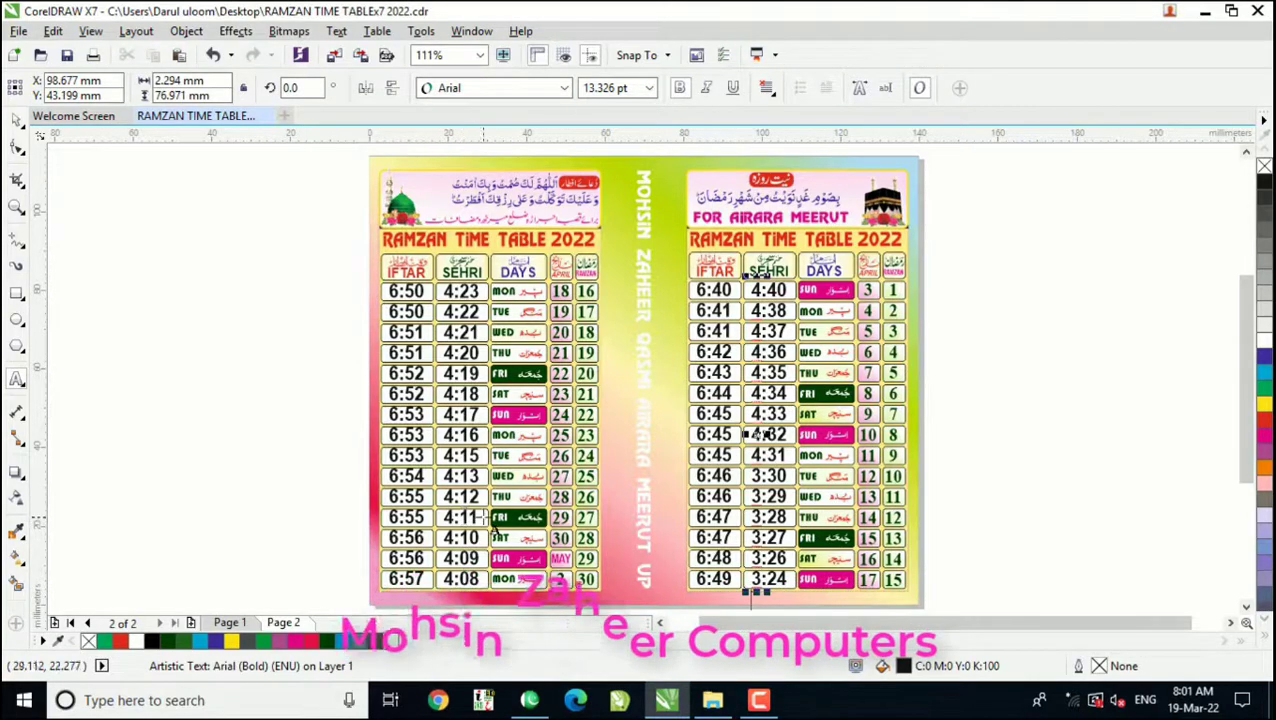
click(15, 118)
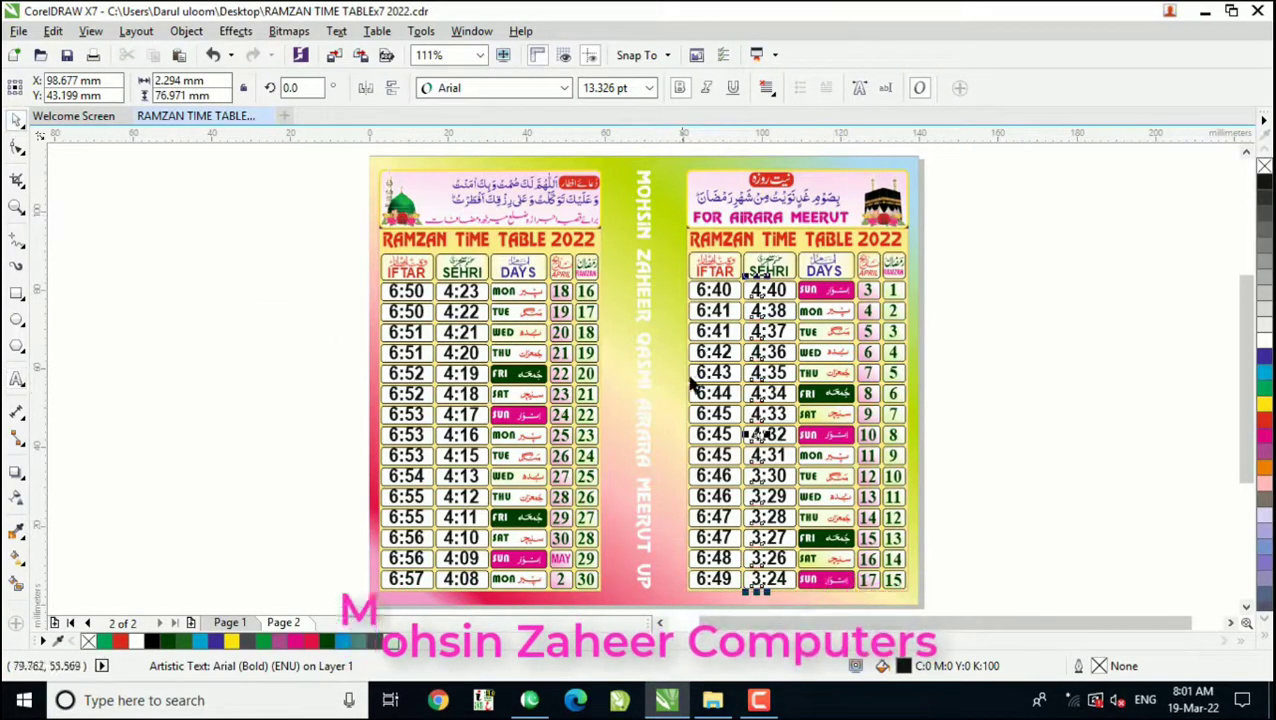
Step: Examine whether the days 1–15 Iftar times, the days 16–30 Sehri and Iftar times, and the latter table's title are editable text
click(717, 292)
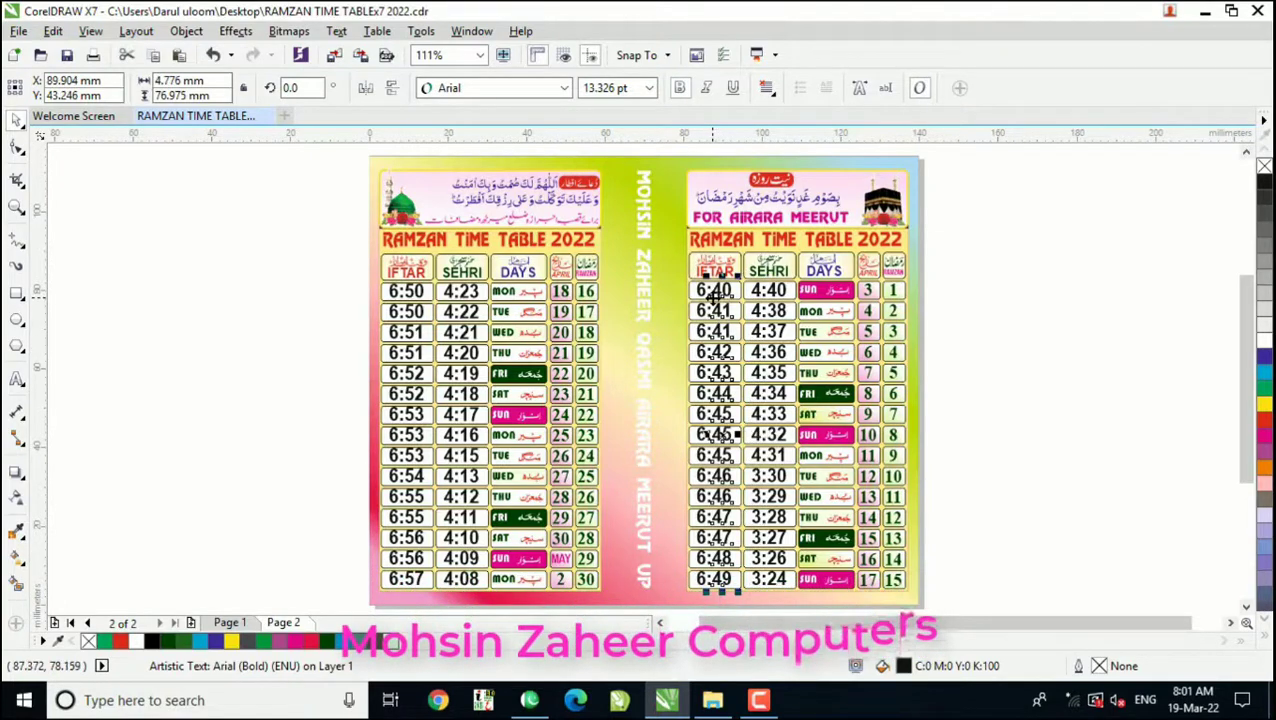
key(F8)
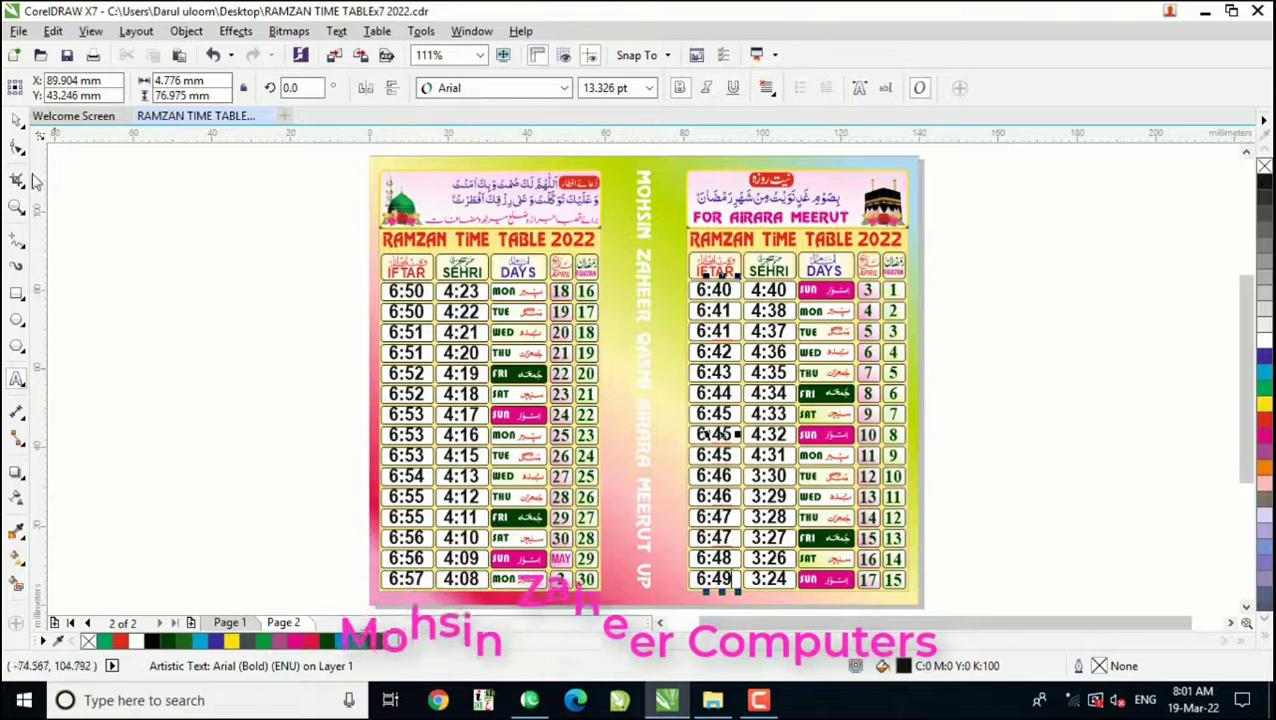
click(17, 121)
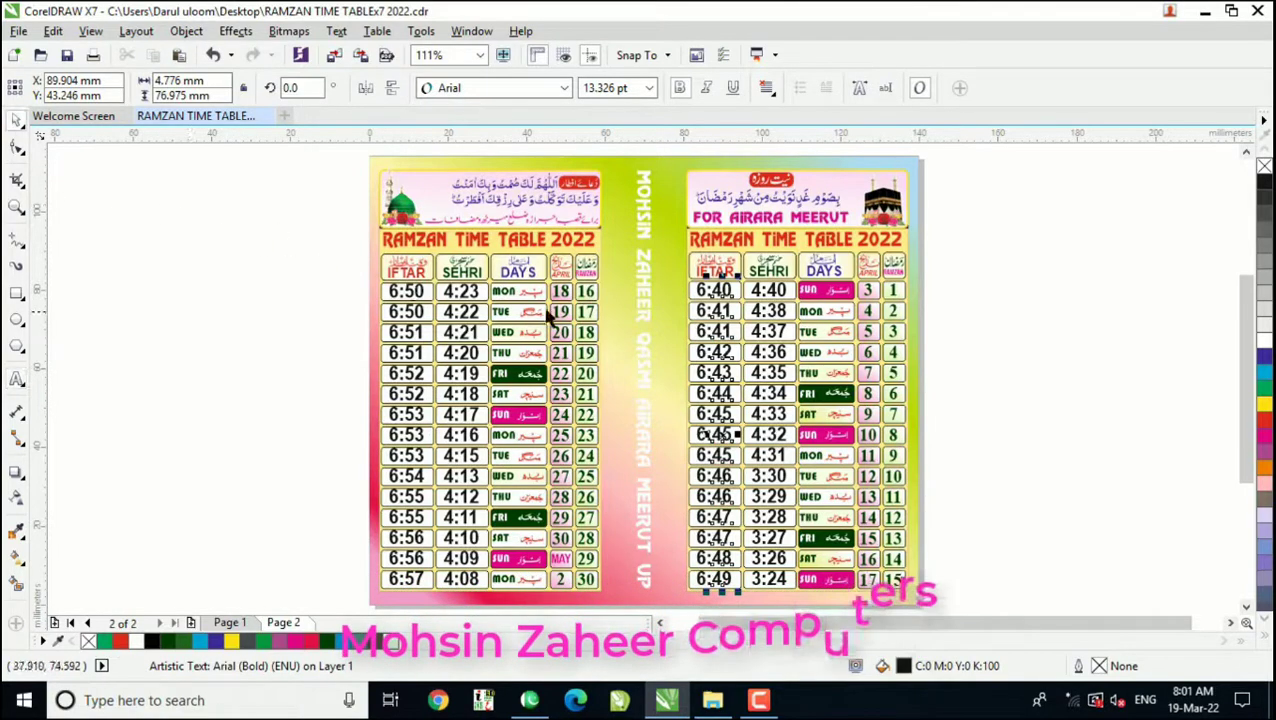
click(474, 296)
click(472, 316)
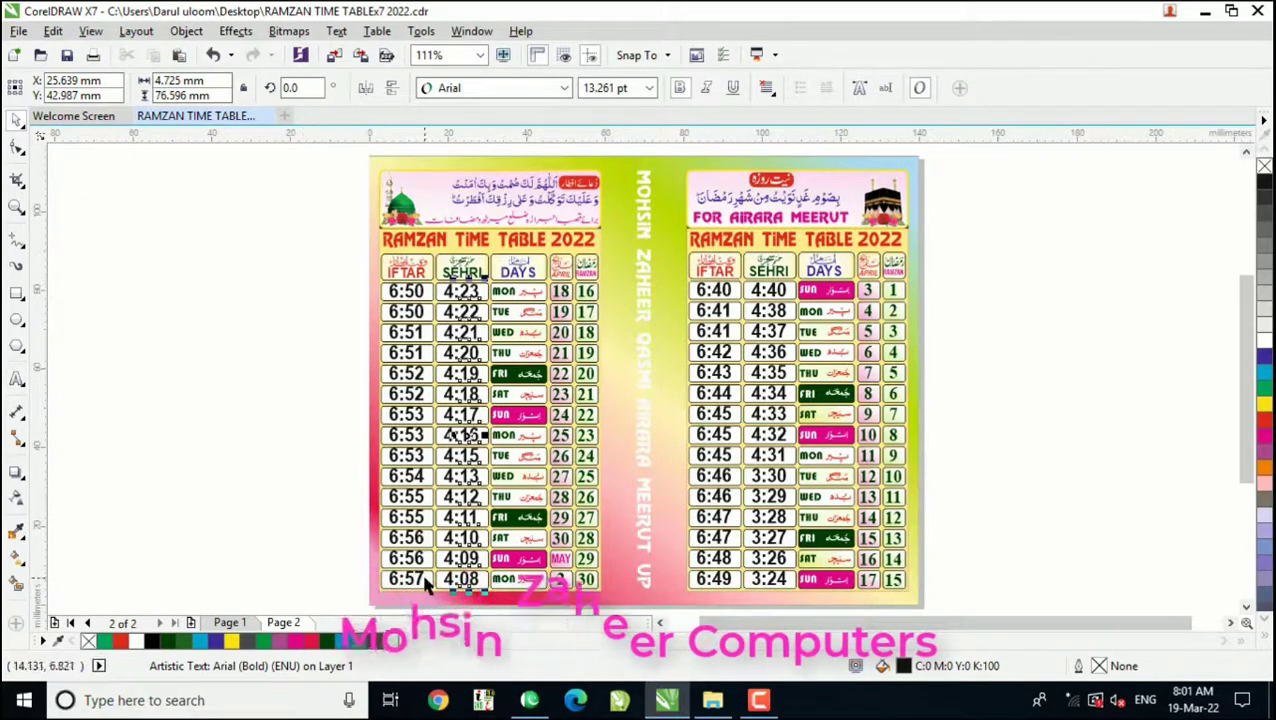
click(395, 580)
click(17, 380)
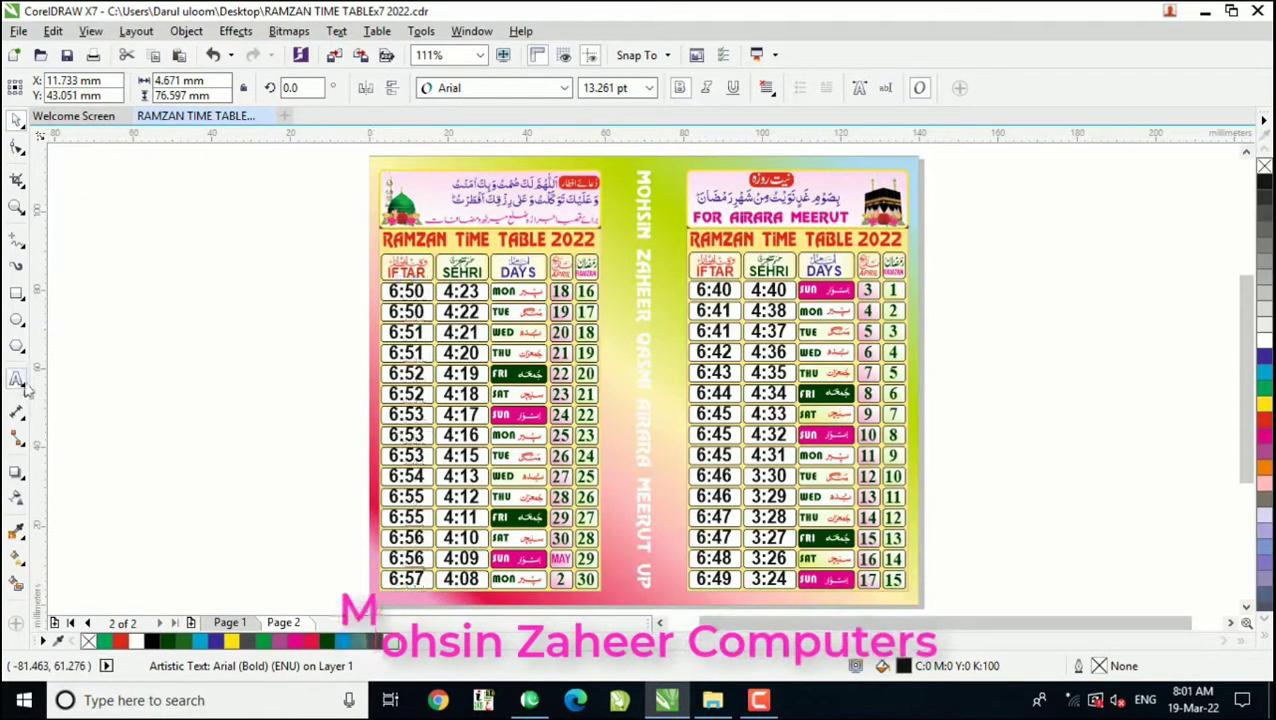
click(17, 121)
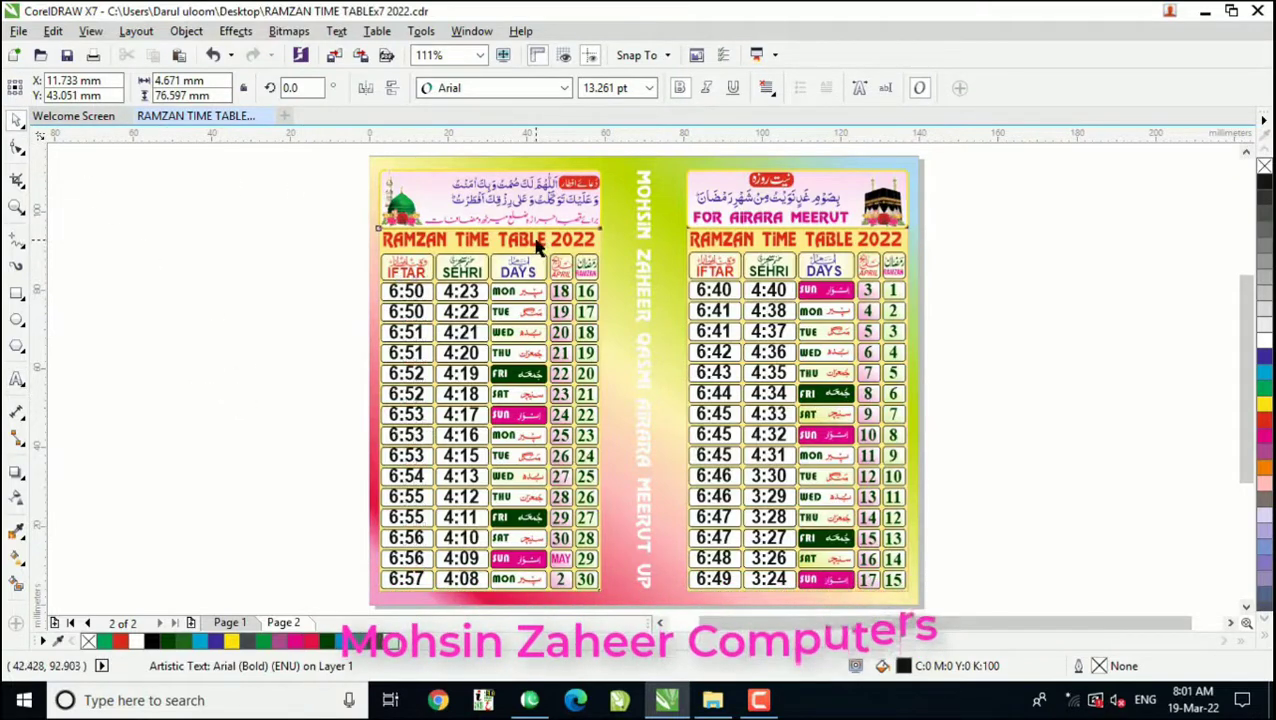
click(548, 252)
click(583, 247)
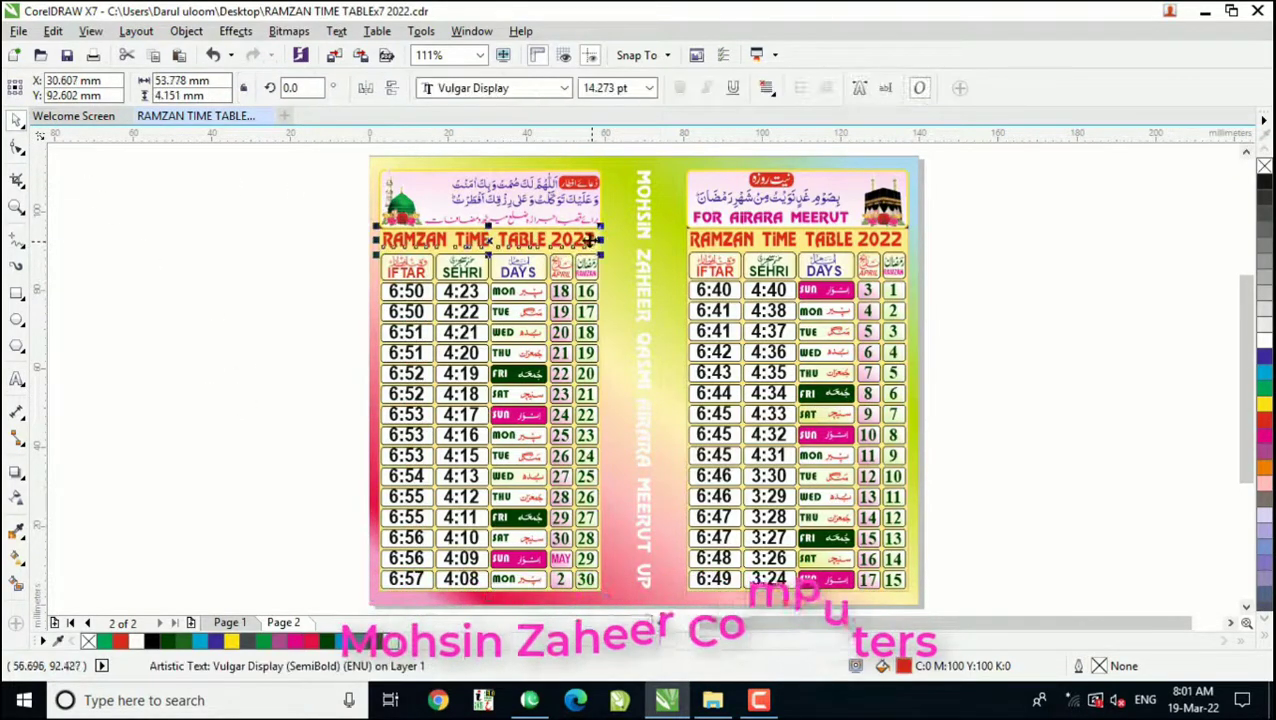
Step: Try to move the pink Urdu line above the days 16–30 table's title off the page
click(507, 215)
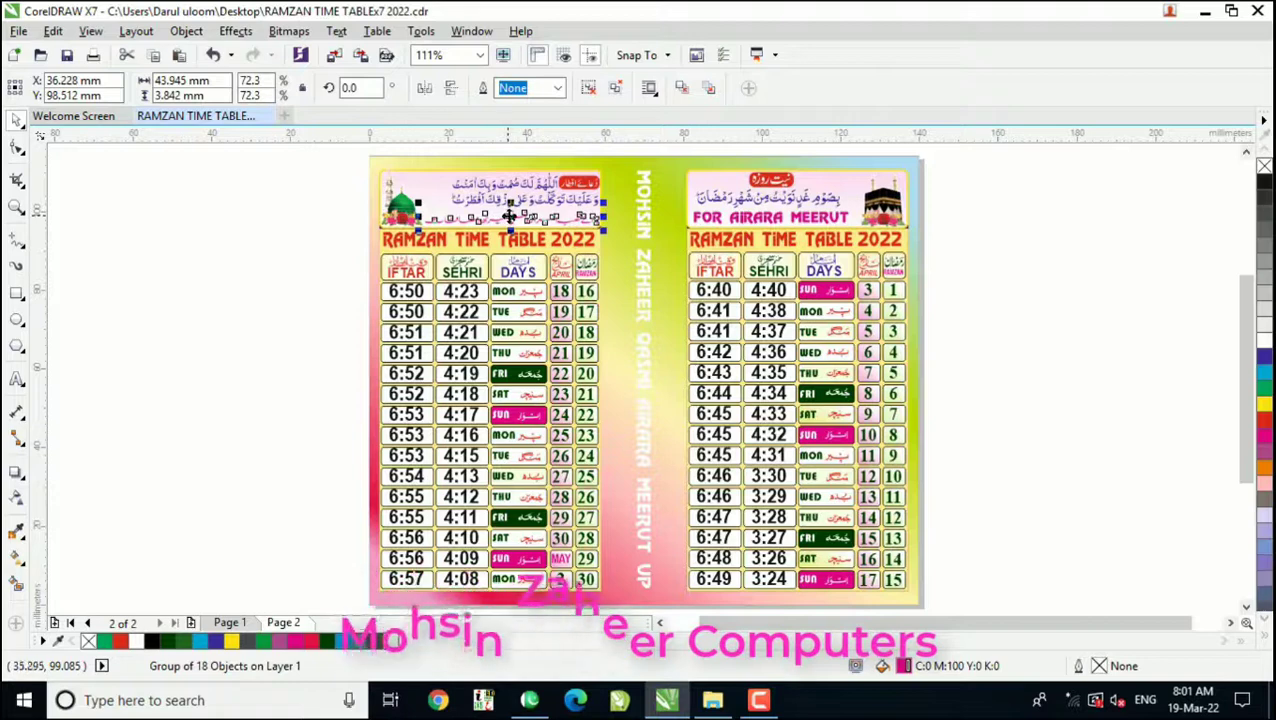
drag(507, 215, 267, 207)
click(326, 259)
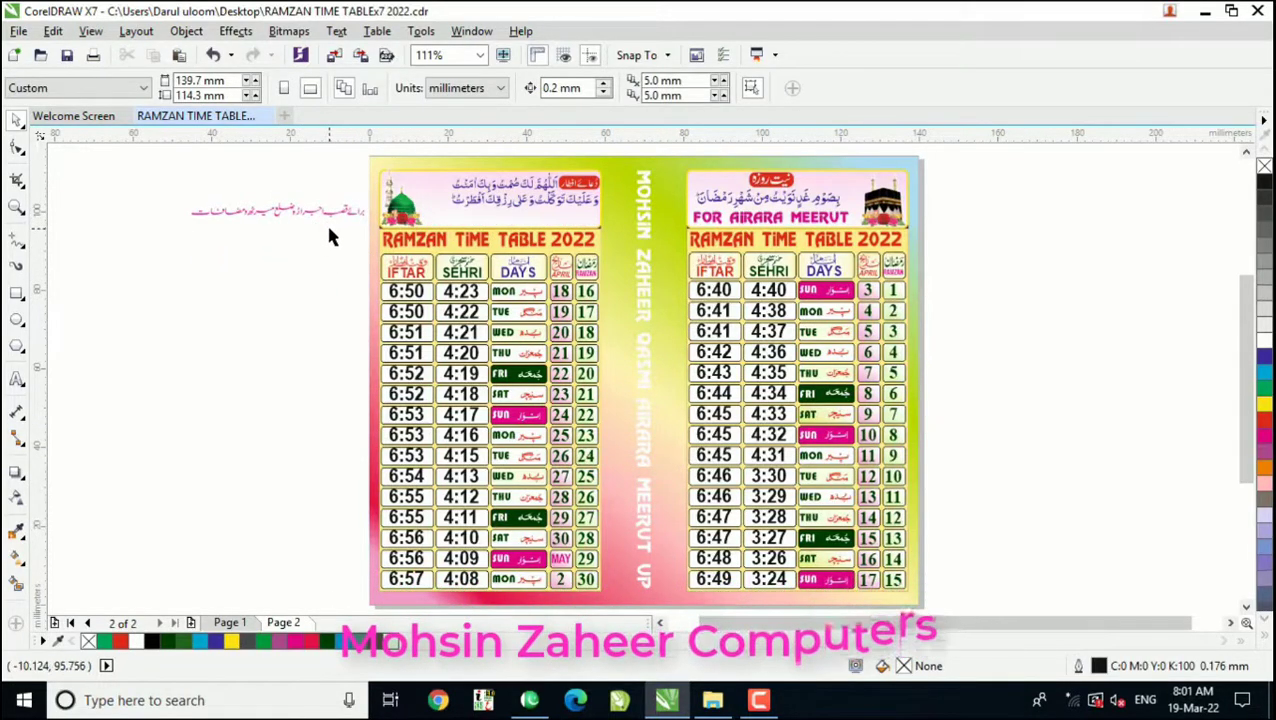
drag(351, 212, 629, 219)
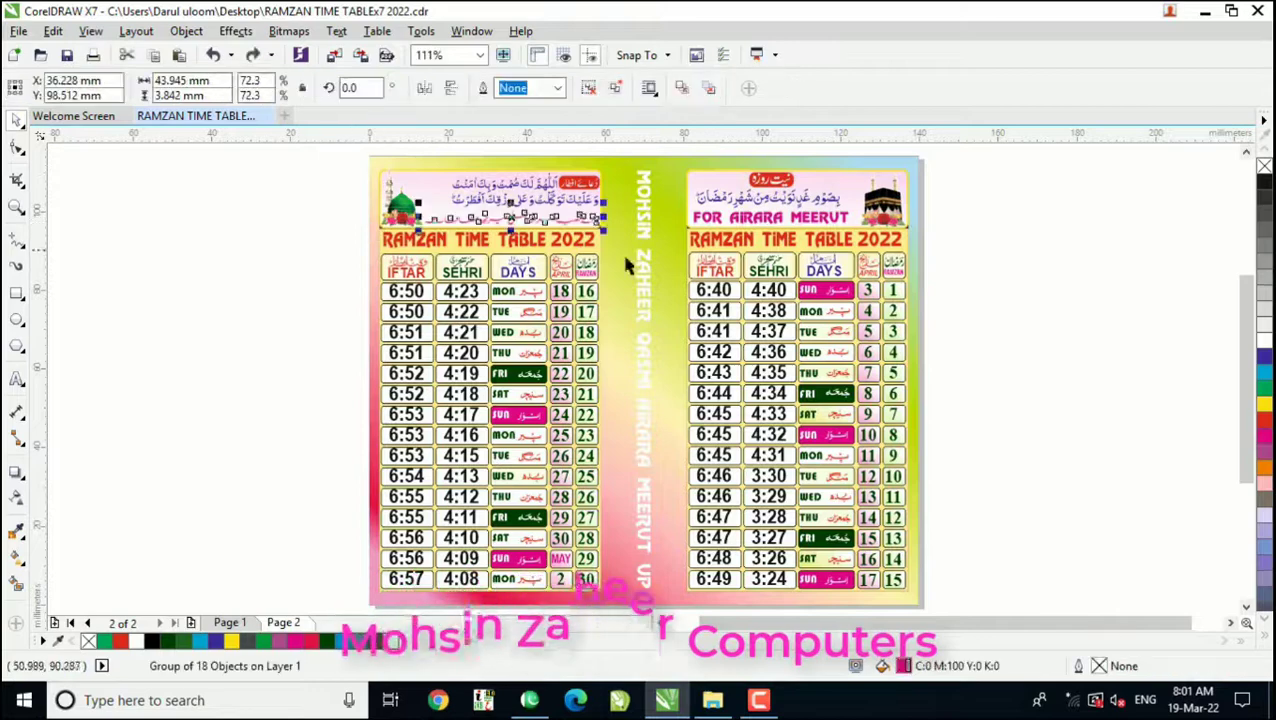
Step: Examine whether the pink FOR AIRARA MEERUT line above the days 1–15 table is editable by selecting its characters
click(774, 222)
key(F8)
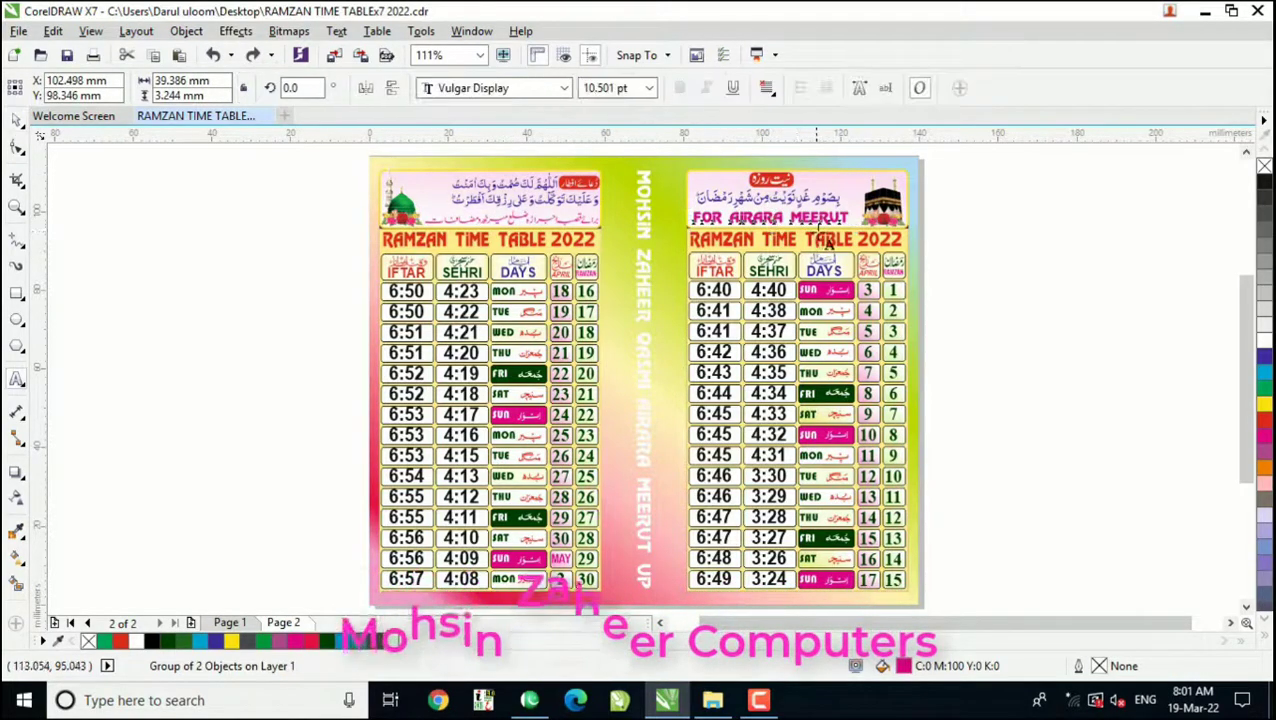
click(850, 217)
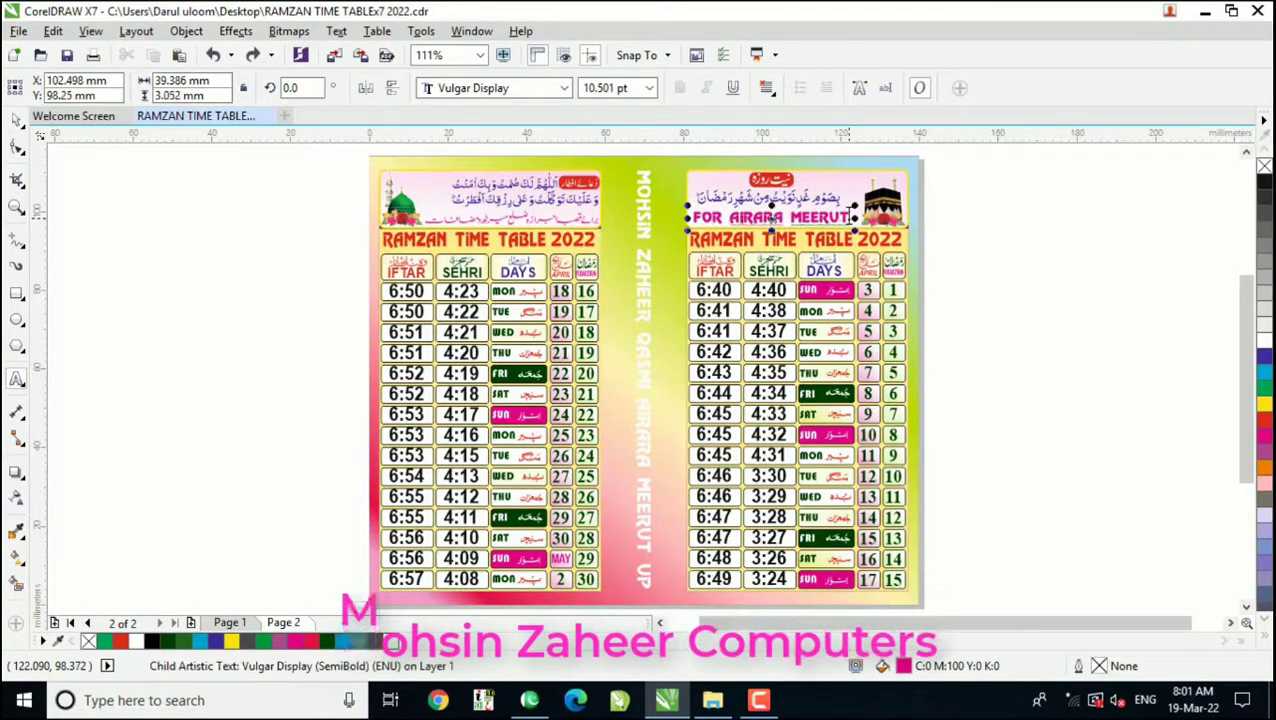
key(shift+Left)
key(shift+Left)
key(shift+Left)
key(shift+Left)
key(shift+Left)
key(shift+Left)
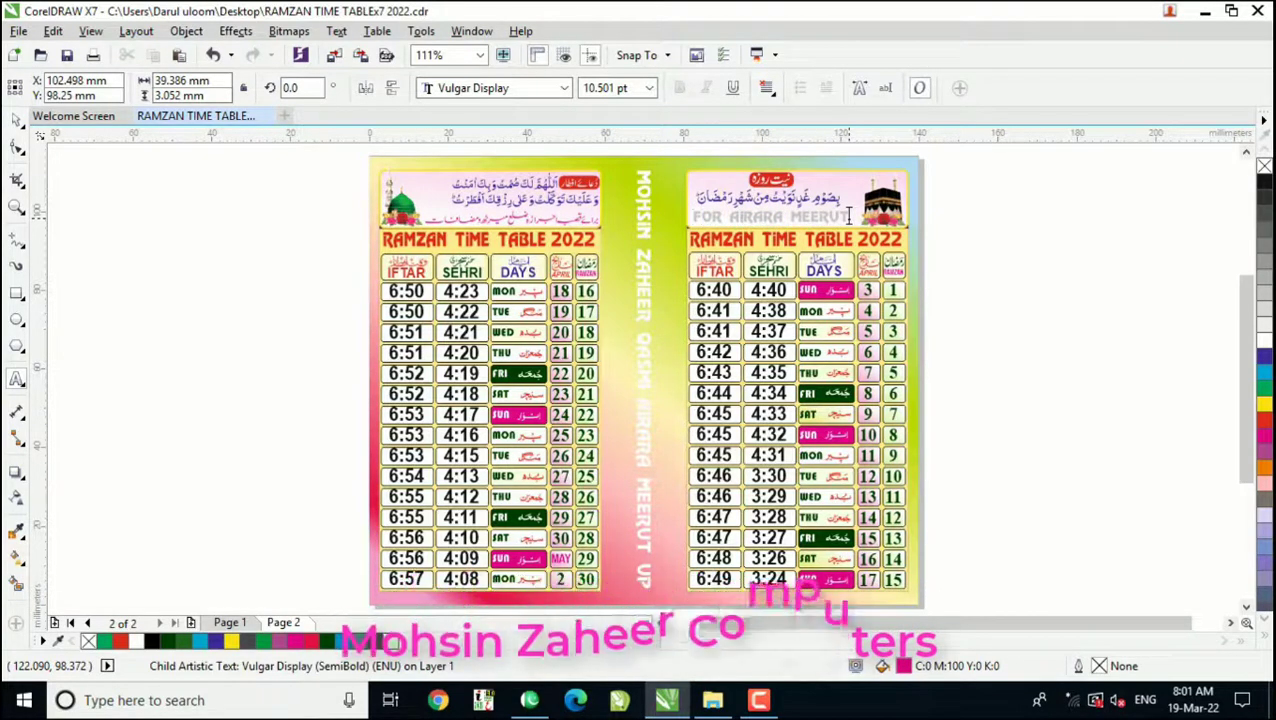
key(shift+Right)
key(shift+Right)
key(shift+Right)
key(shift+Right)
key(shift+Right)
key(shift+Right)
key(shift+Right)
key(shift+Right)
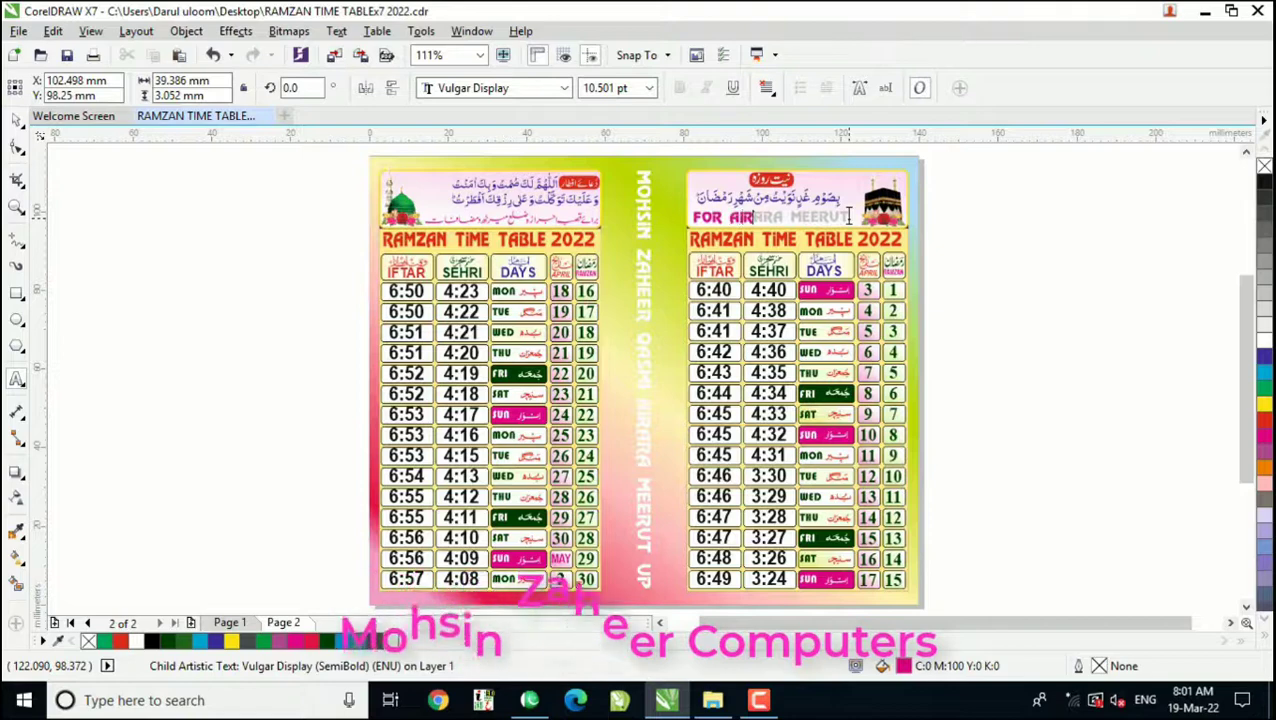
key(shift+Right)
key(shift+Right)
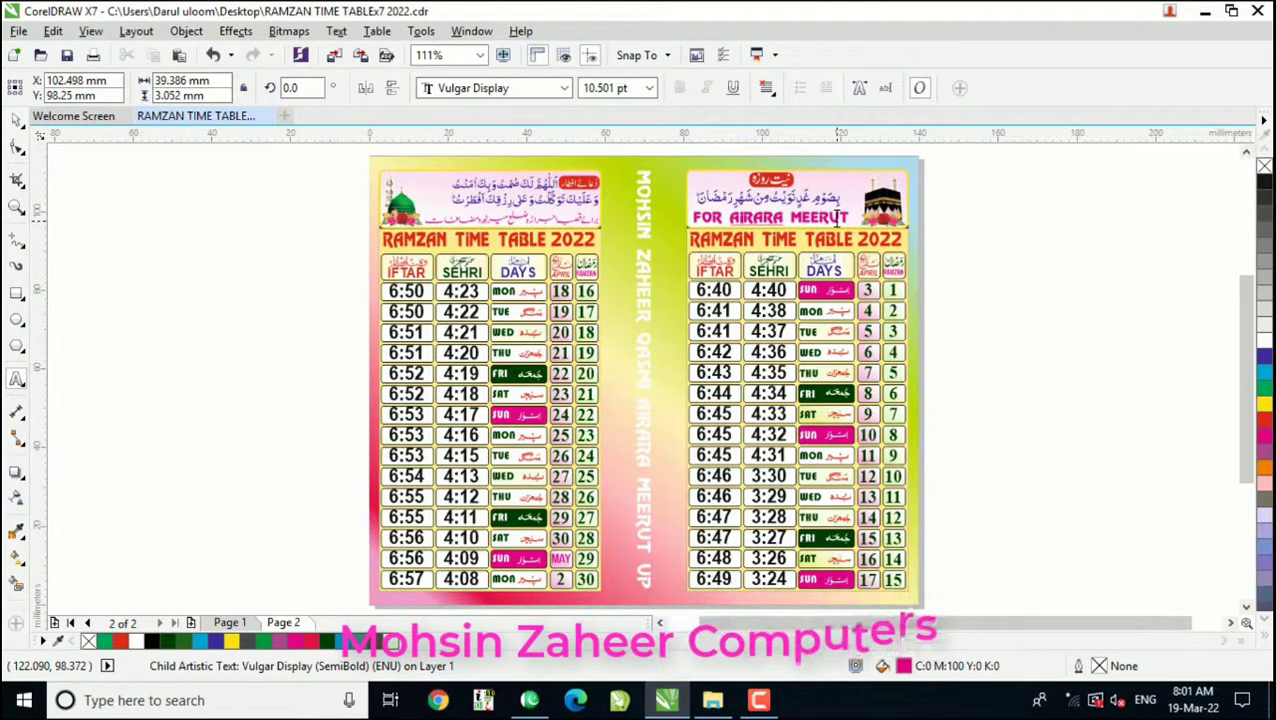
Step: Retype the vertical white text between the two tables as the publisher's full name followed by AIRARA MEERUT UP
click(644, 376)
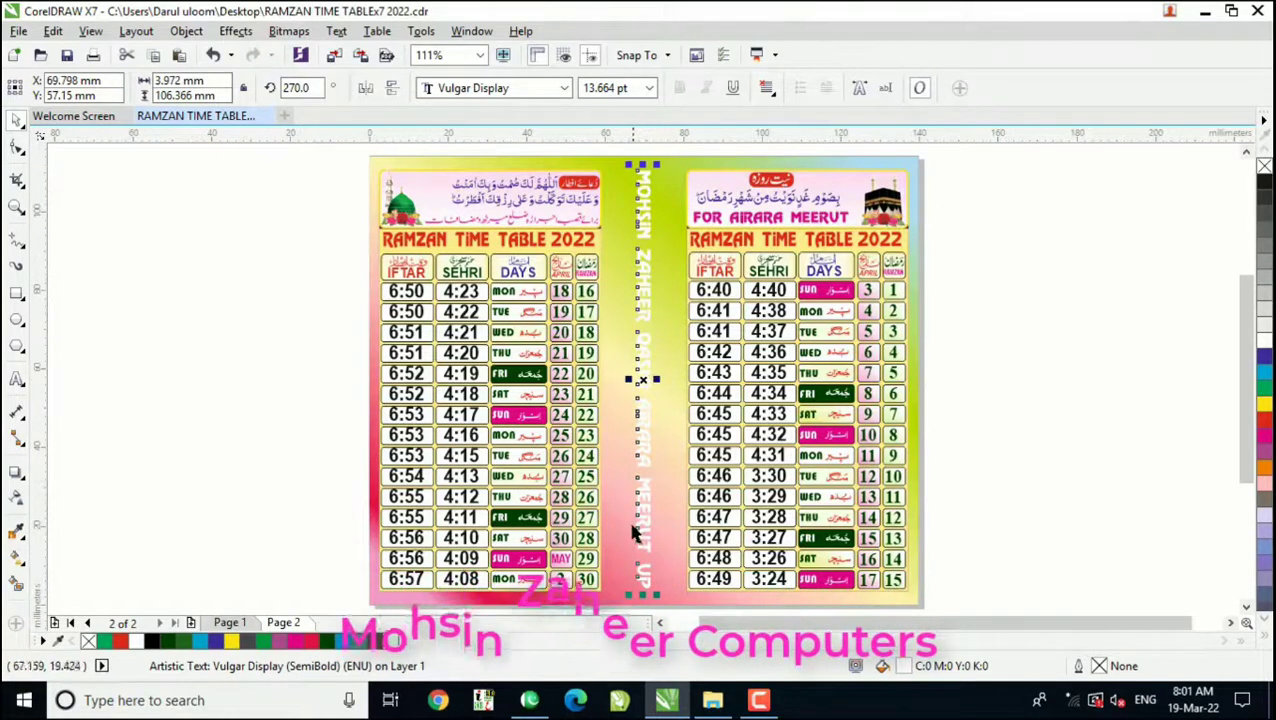
key(F8)
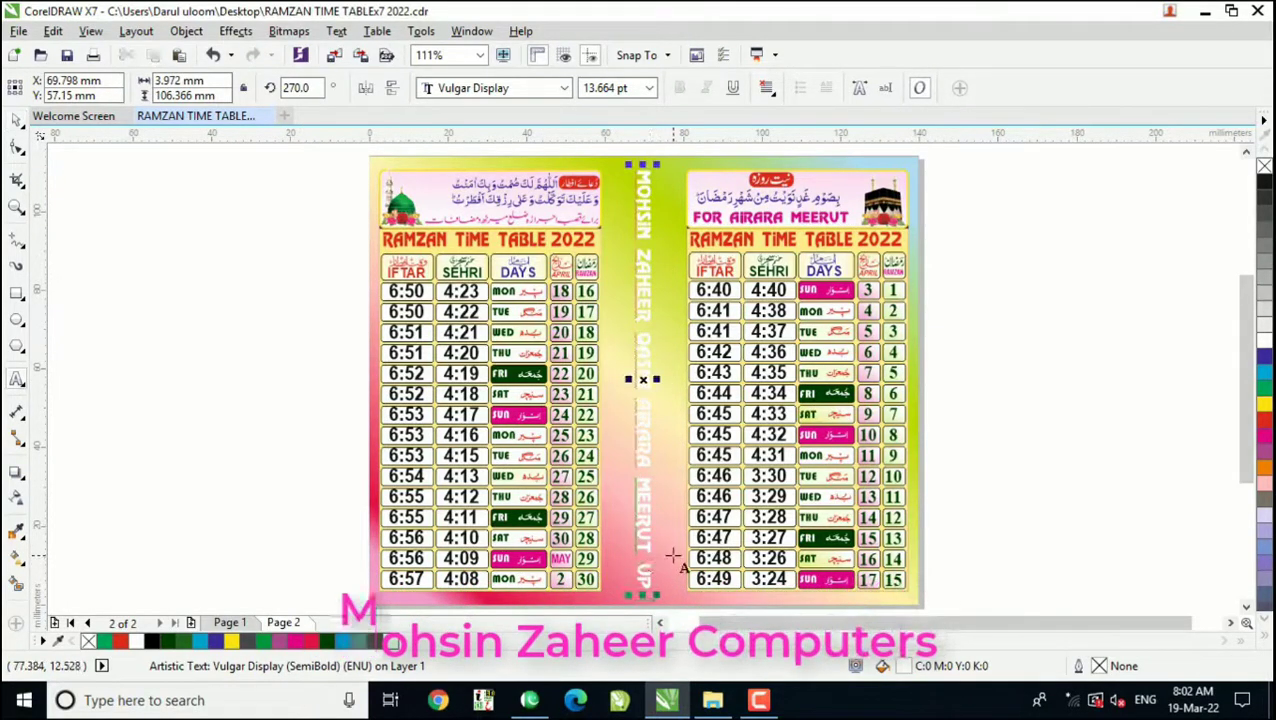
key(BackSpace)
key(BackSpace)
key(BackSpace)
key(BackSpace)
key(BackSpace)
key(BackSpace)
key(BackSpace)
key(BackSpace)
key(BackSpace)
key(BackSpace)
key(BackSpace)
key(BackSpace)
key(BackSpace)
key(BackSpace)
key(BackSpace)
key(BackSpace)
key(BackSpace)
key(BackSpace)
key(BackSpace)
key(BackSpace)
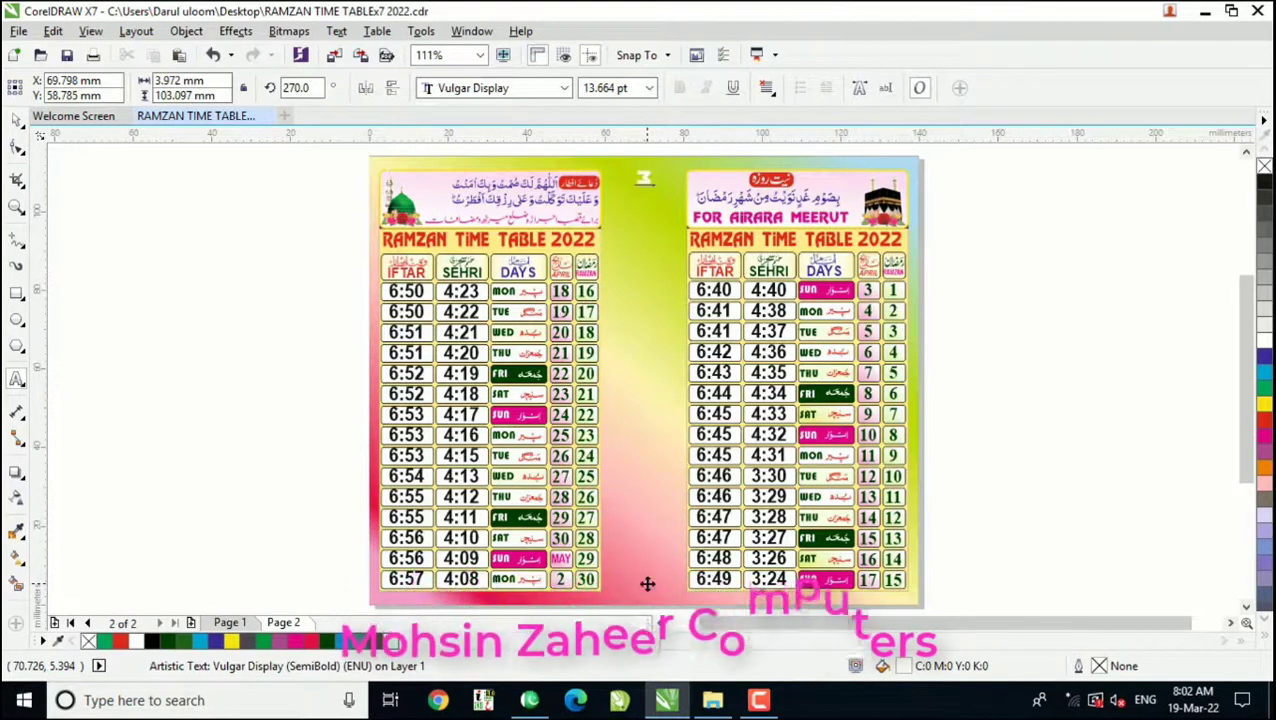
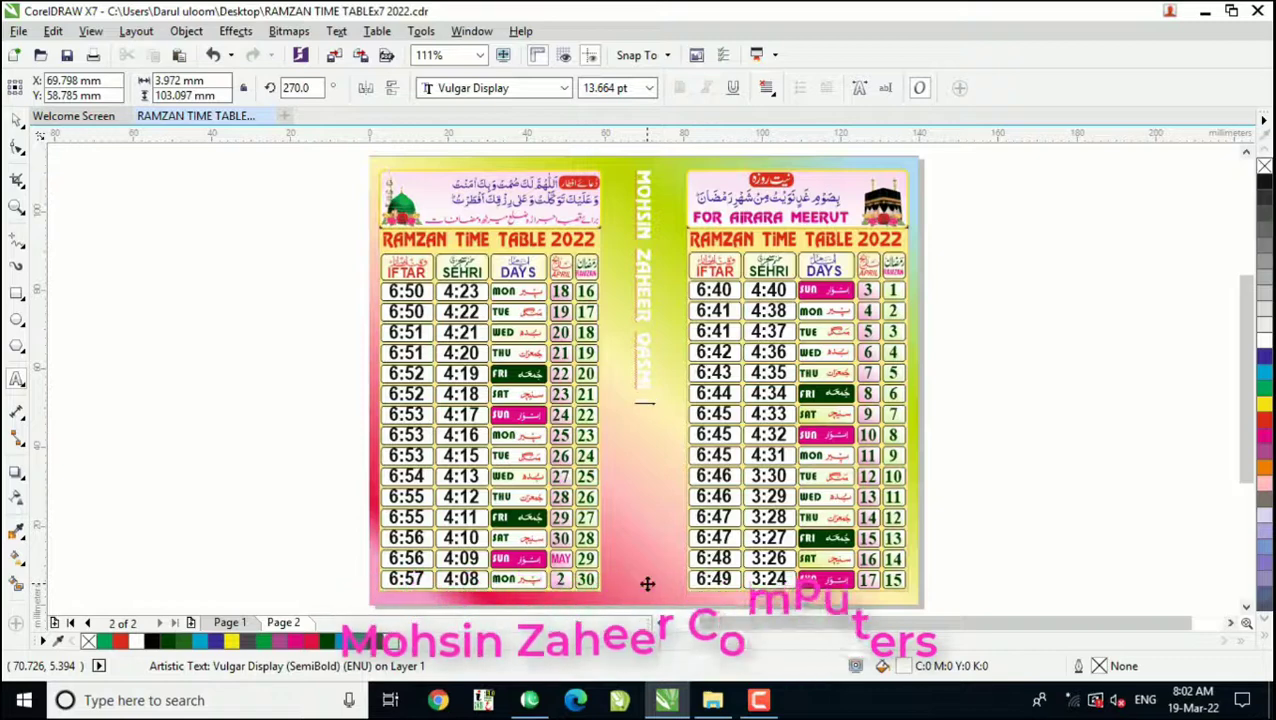
text(AIRARA ME)
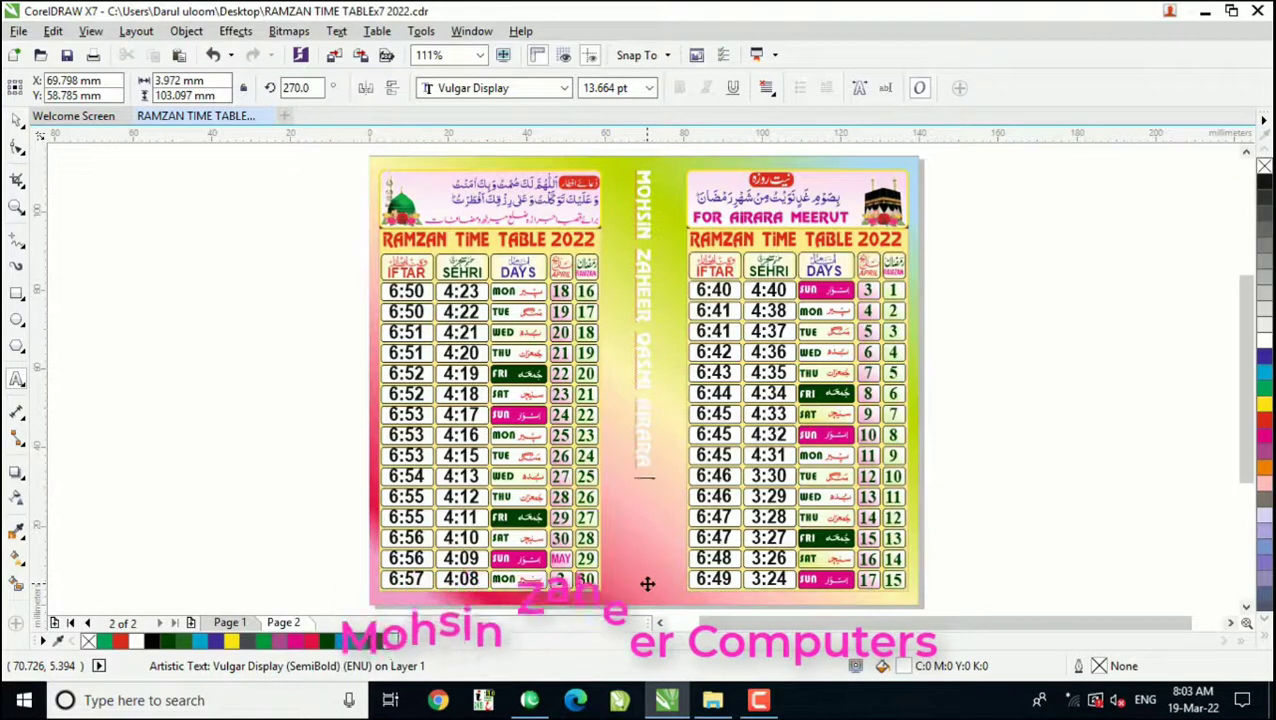
text(ERUT)
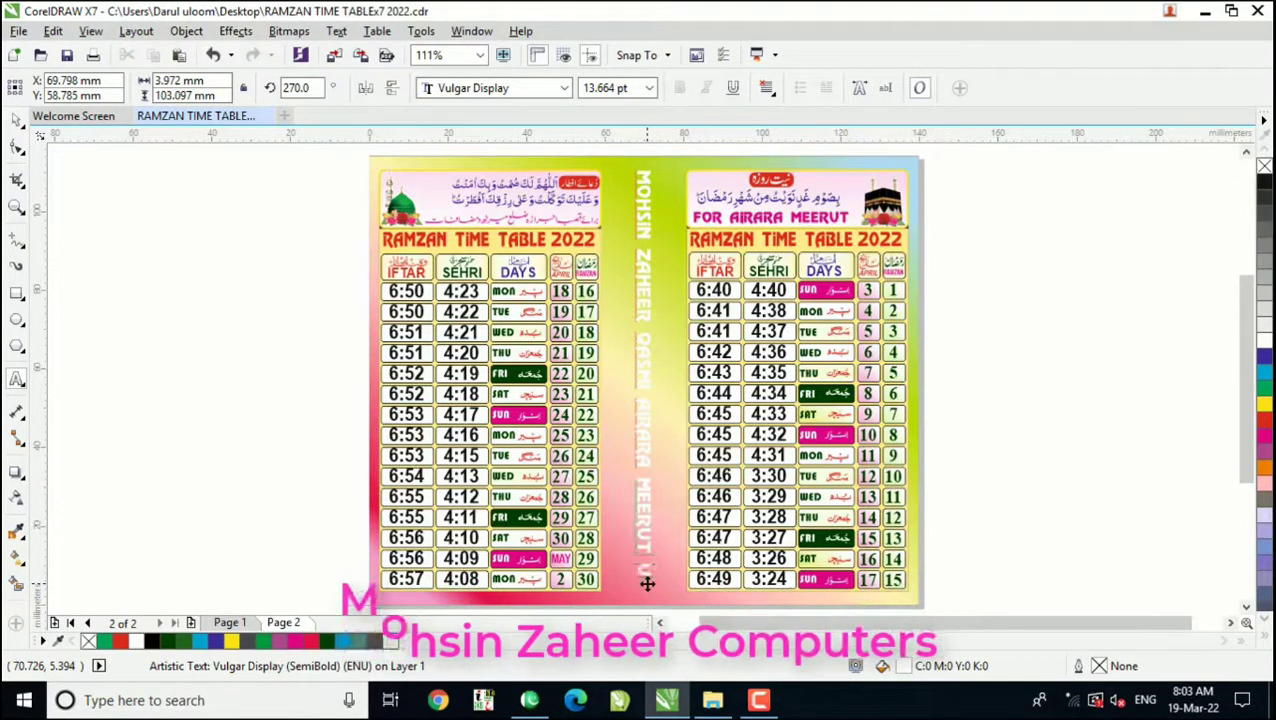
text( UP)
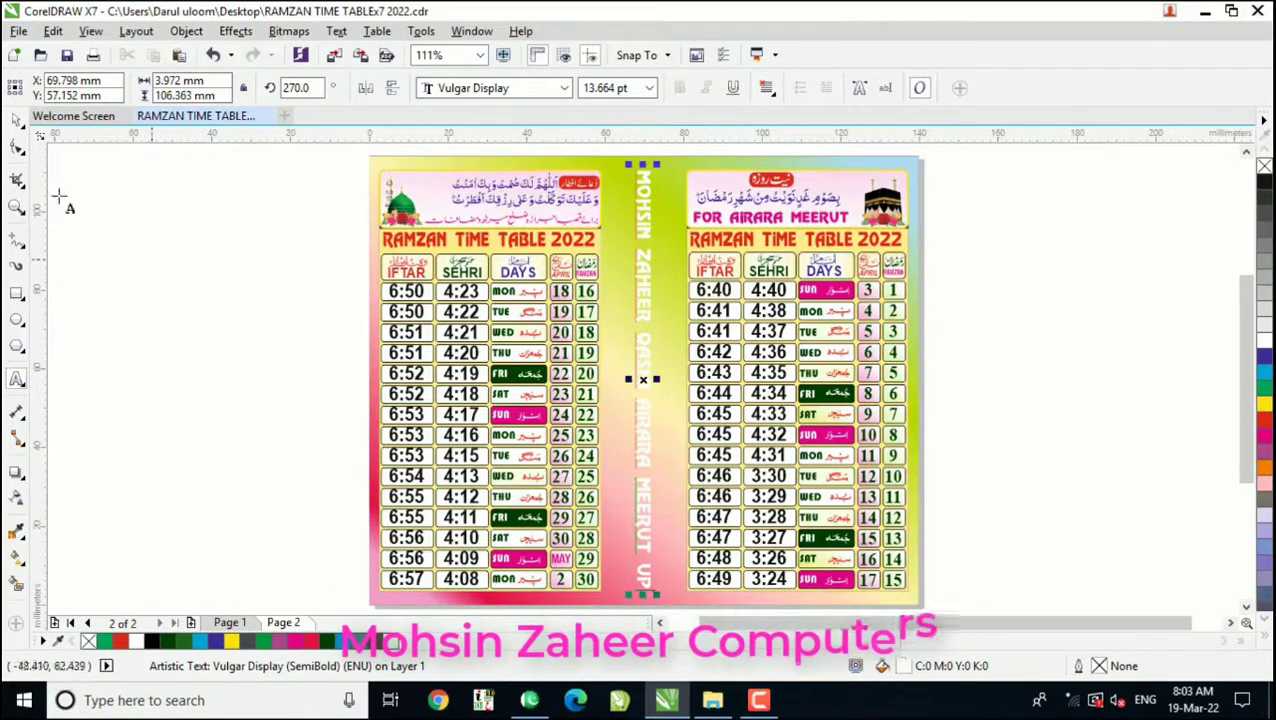
click(16, 118)
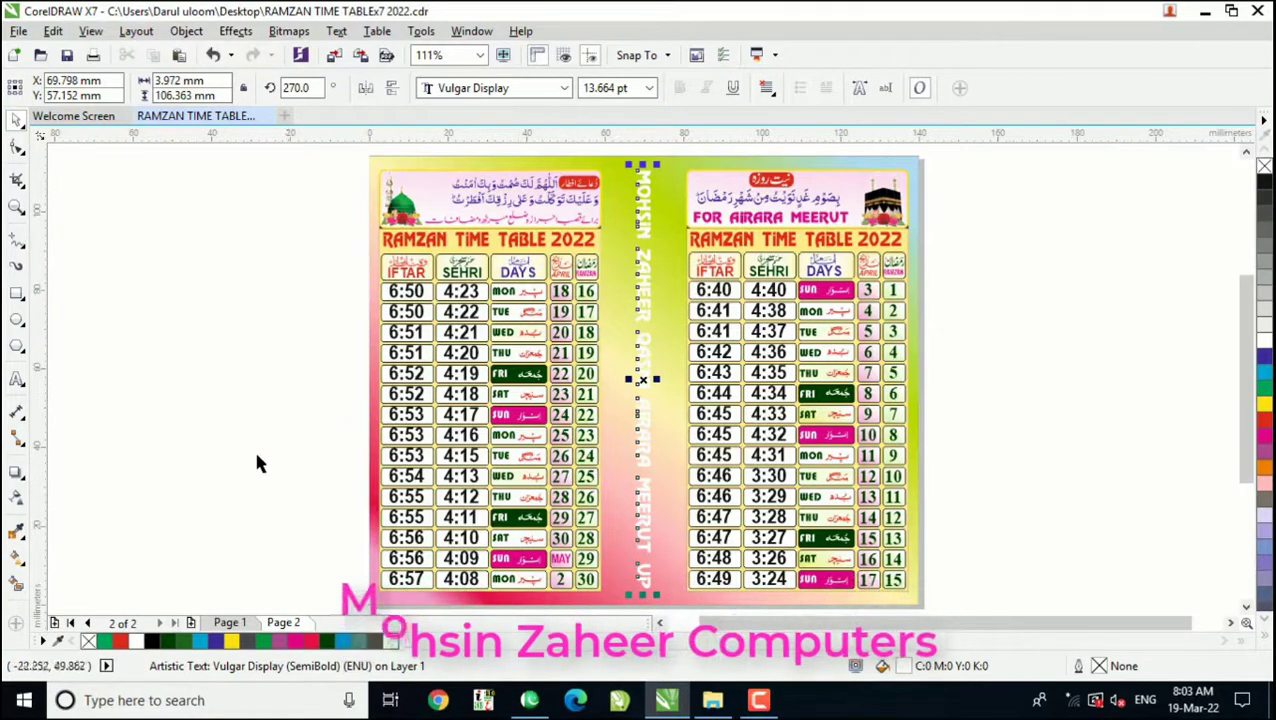
Step: Open page 1 and check the FOR AIRARA MEERUT line and the Urdu location line below it
click(241, 622)
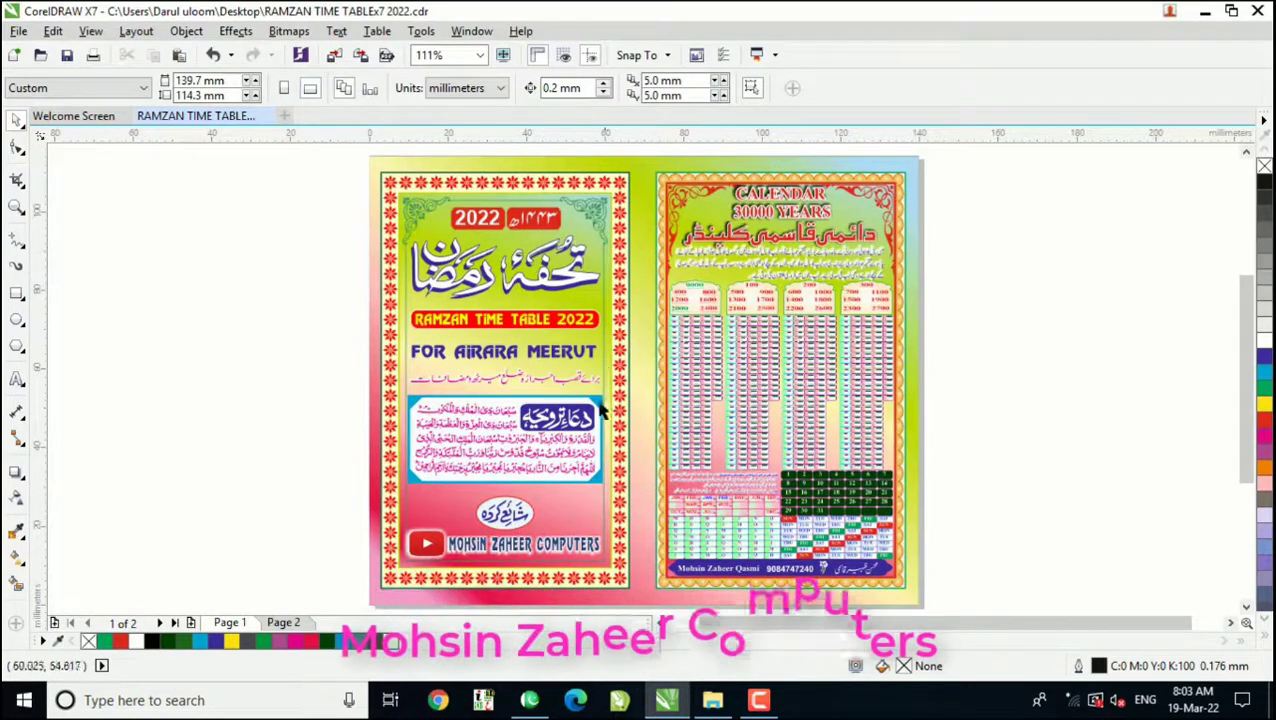
click(562, 360)
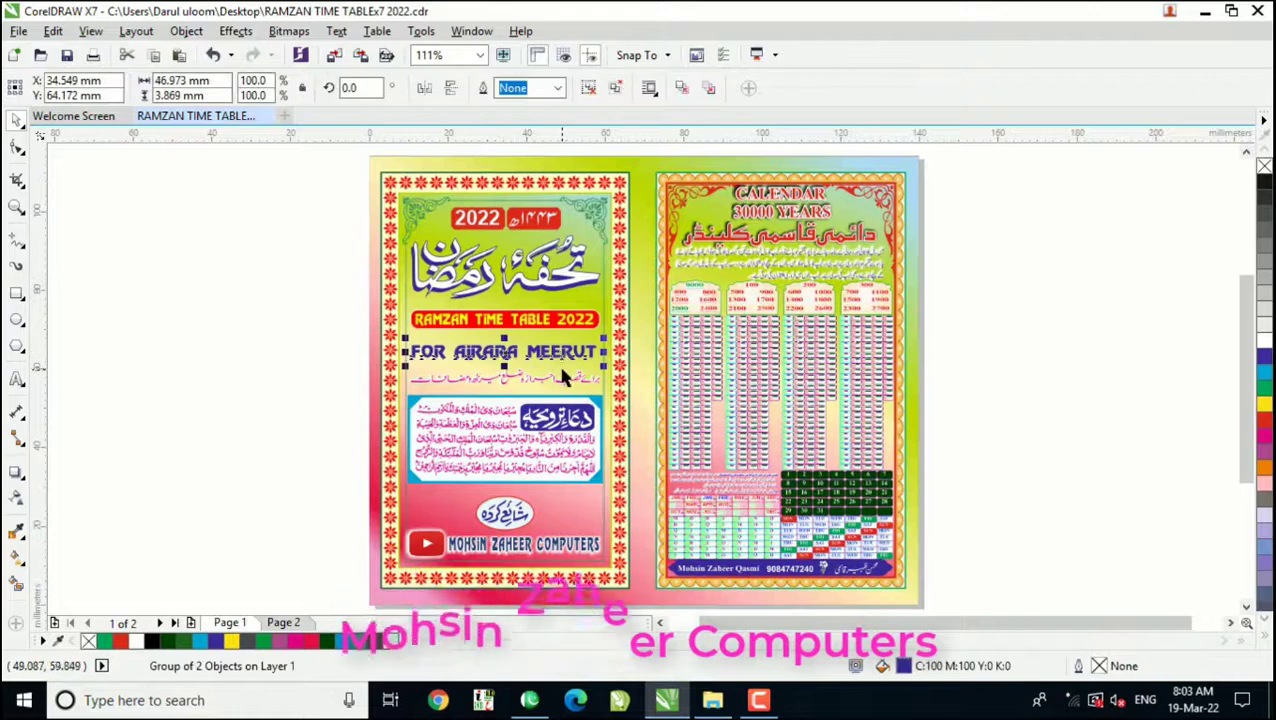
click(561, 384)
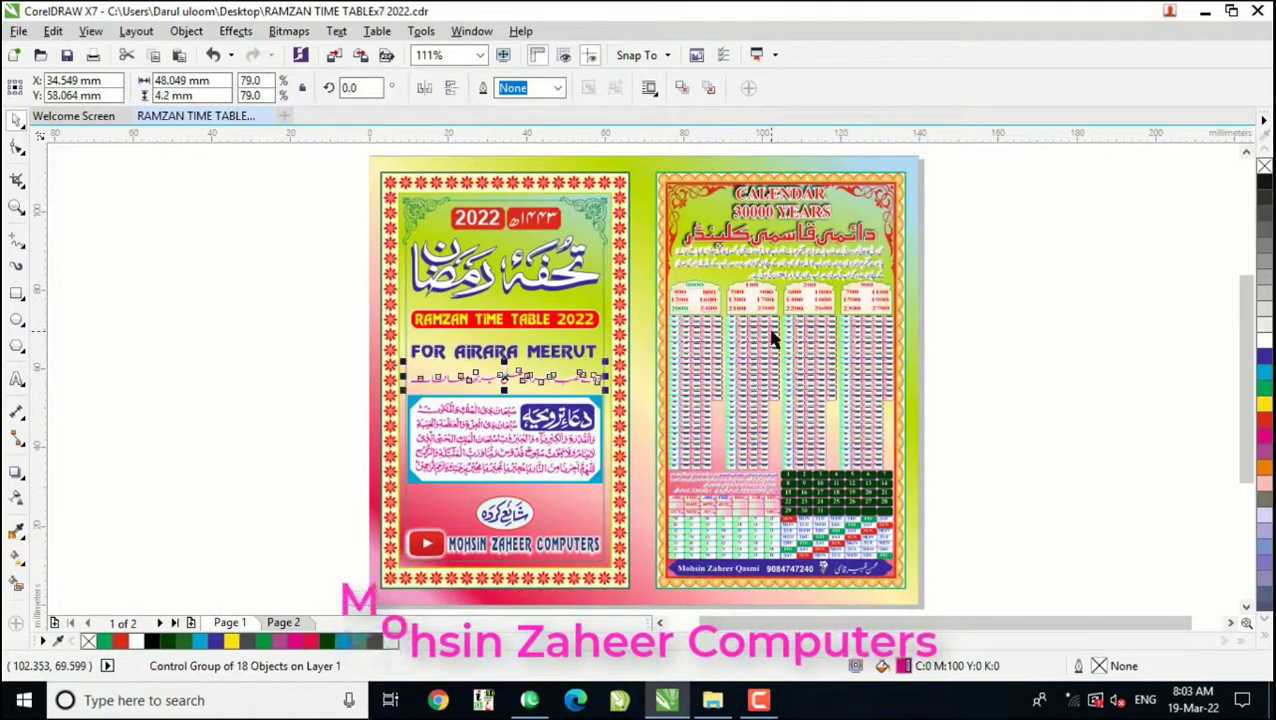
Step: Examine the 30000-year calendar's title, century headings and year tables on page 1 up close
key(z)
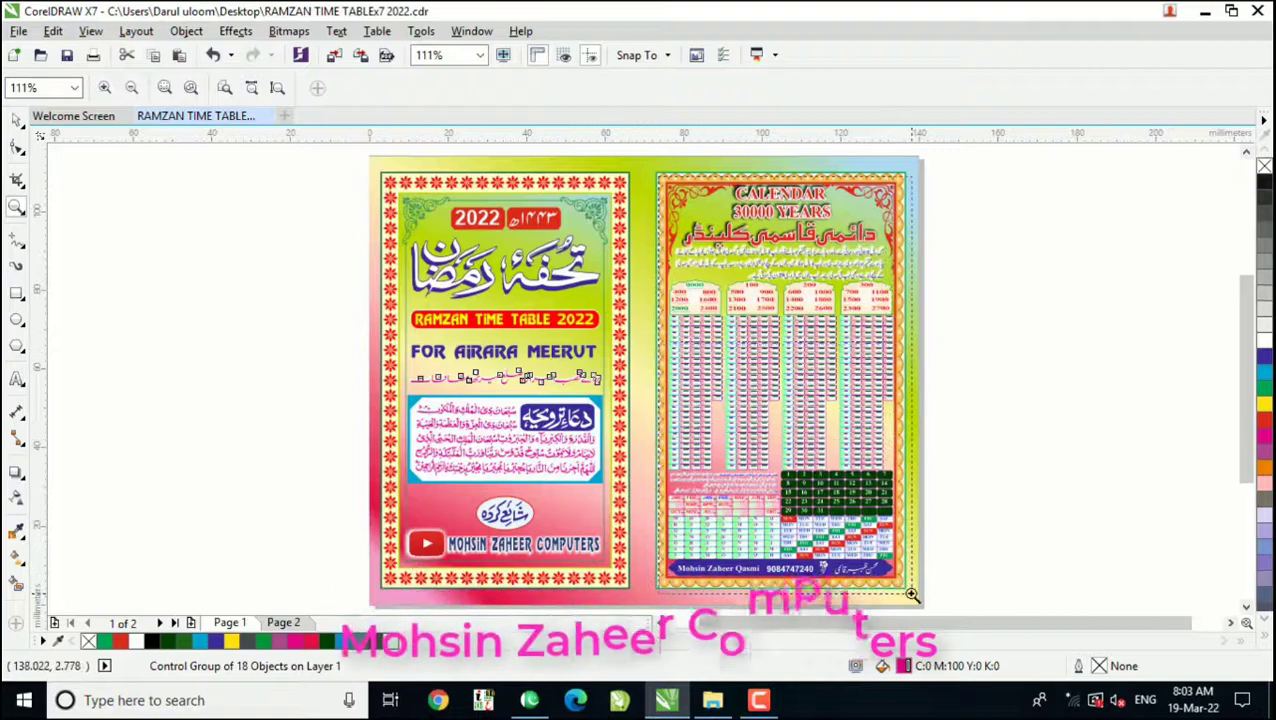
scroll(924, 592, up, 1)
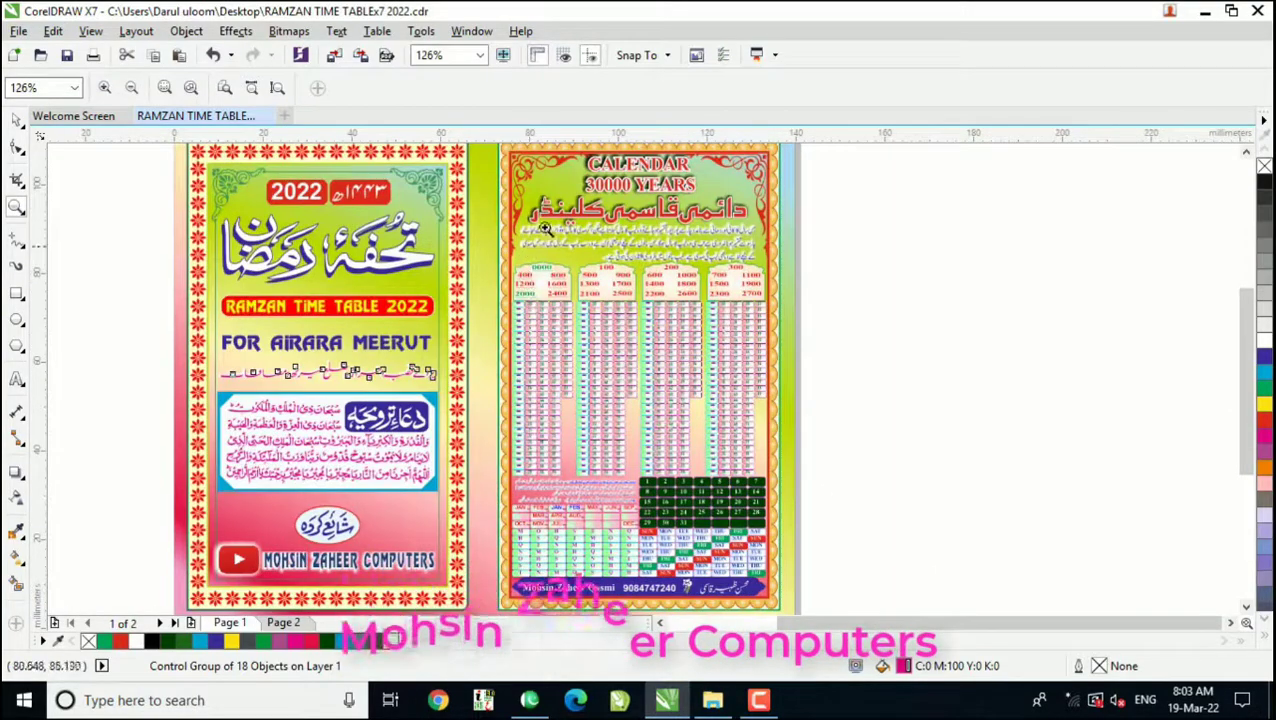
drag(622, 190, 708, 204)
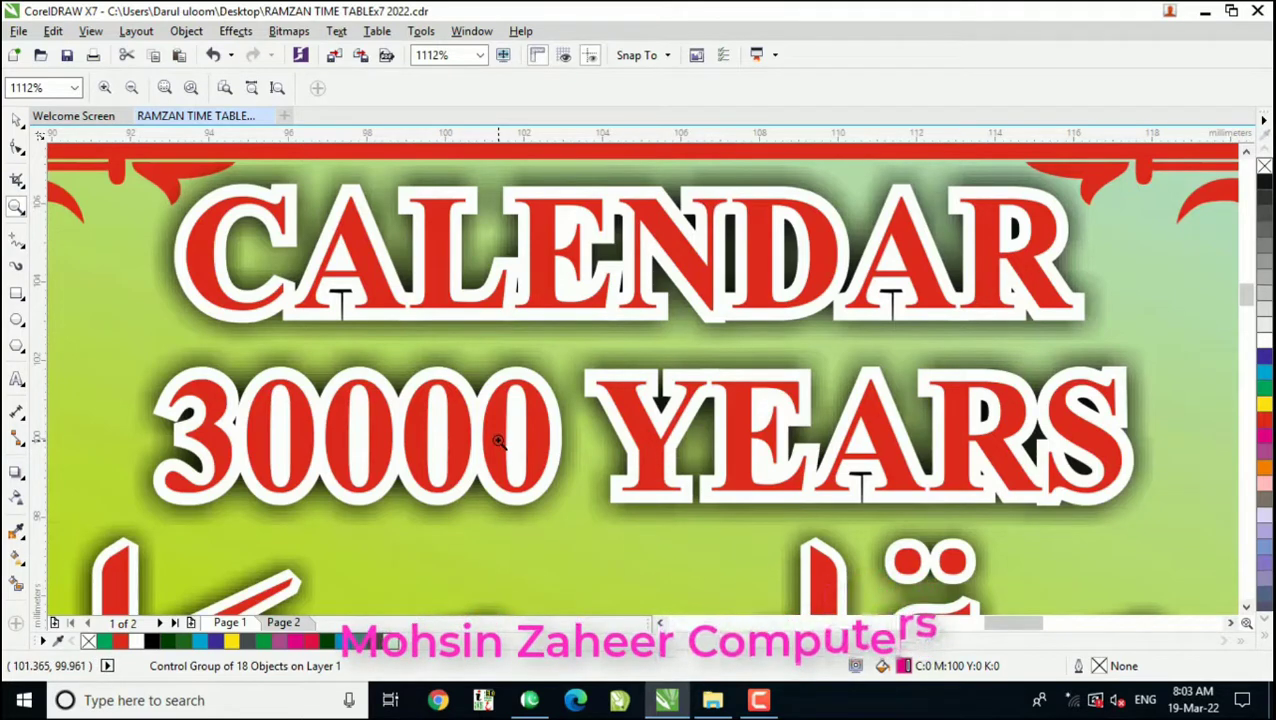
key(F4)
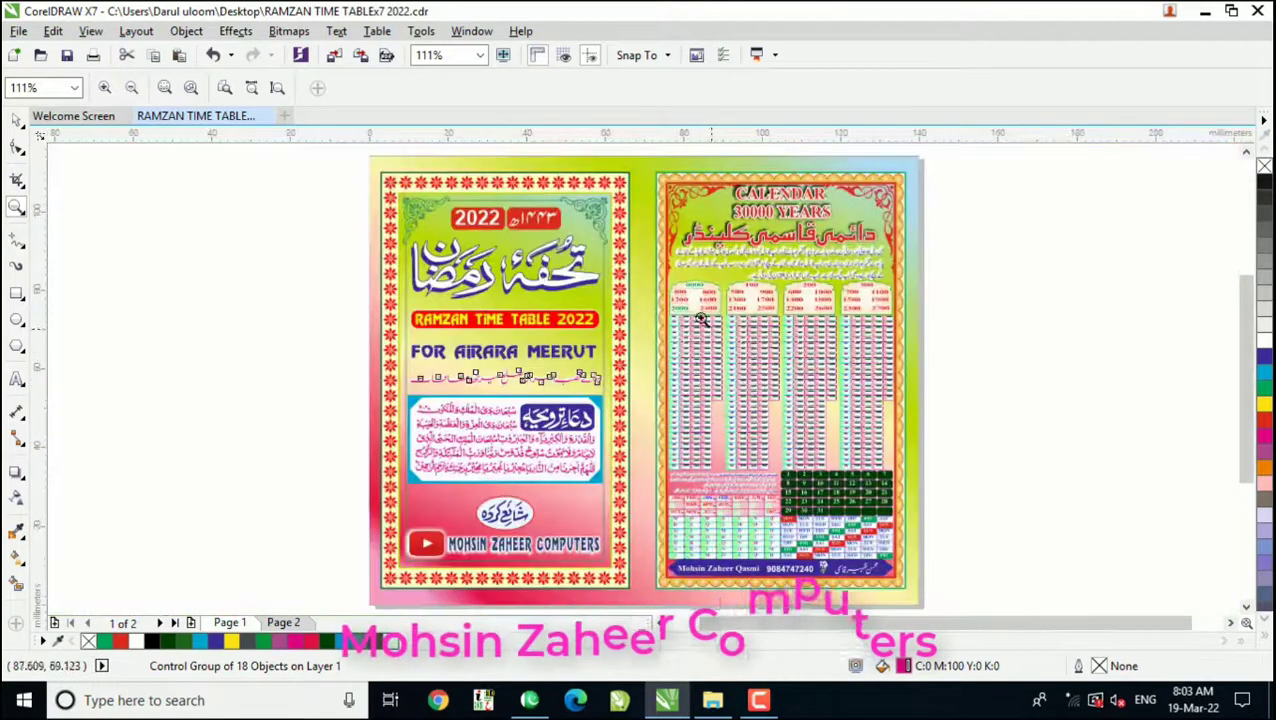
drag(807, 334, 903, 368)
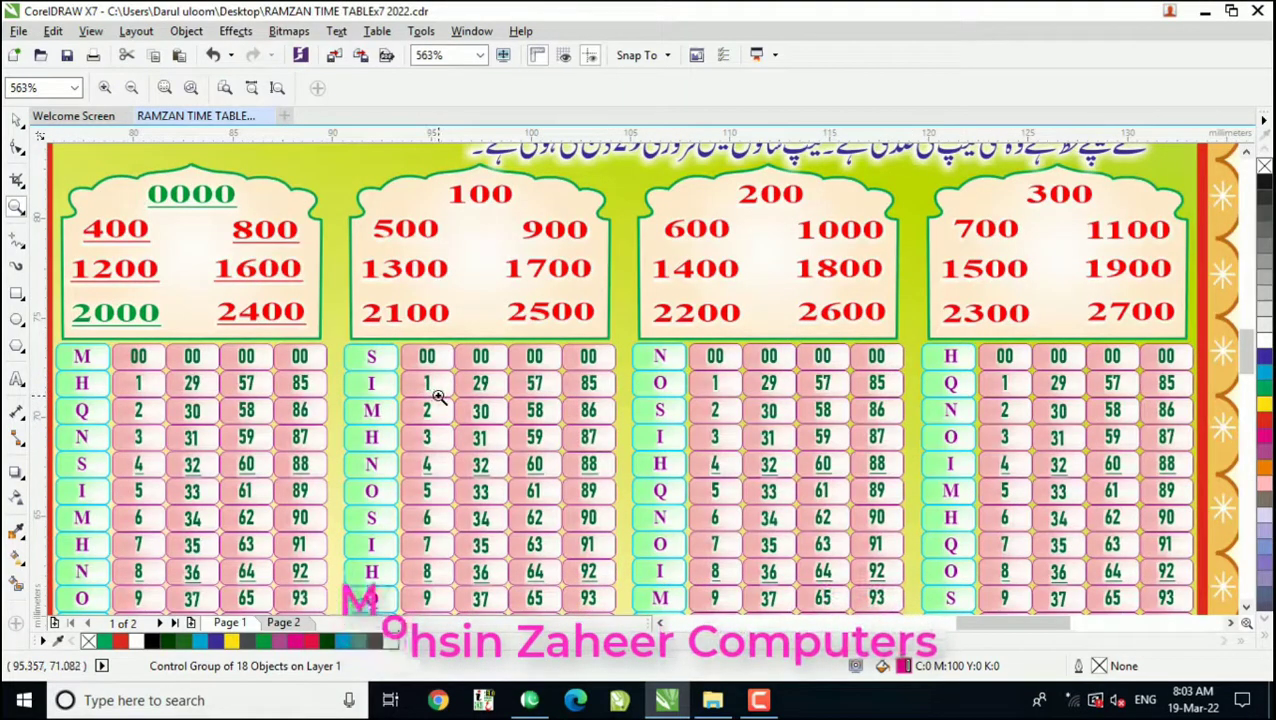
key(F8)
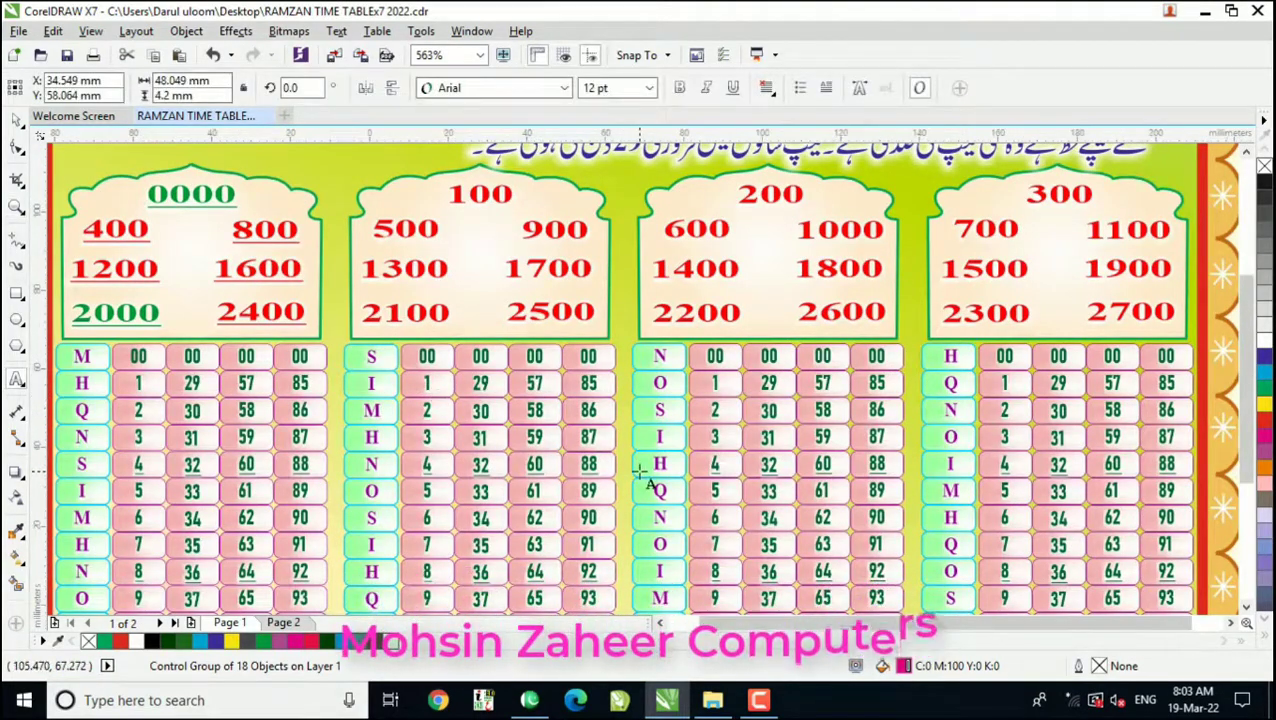
key(F4)
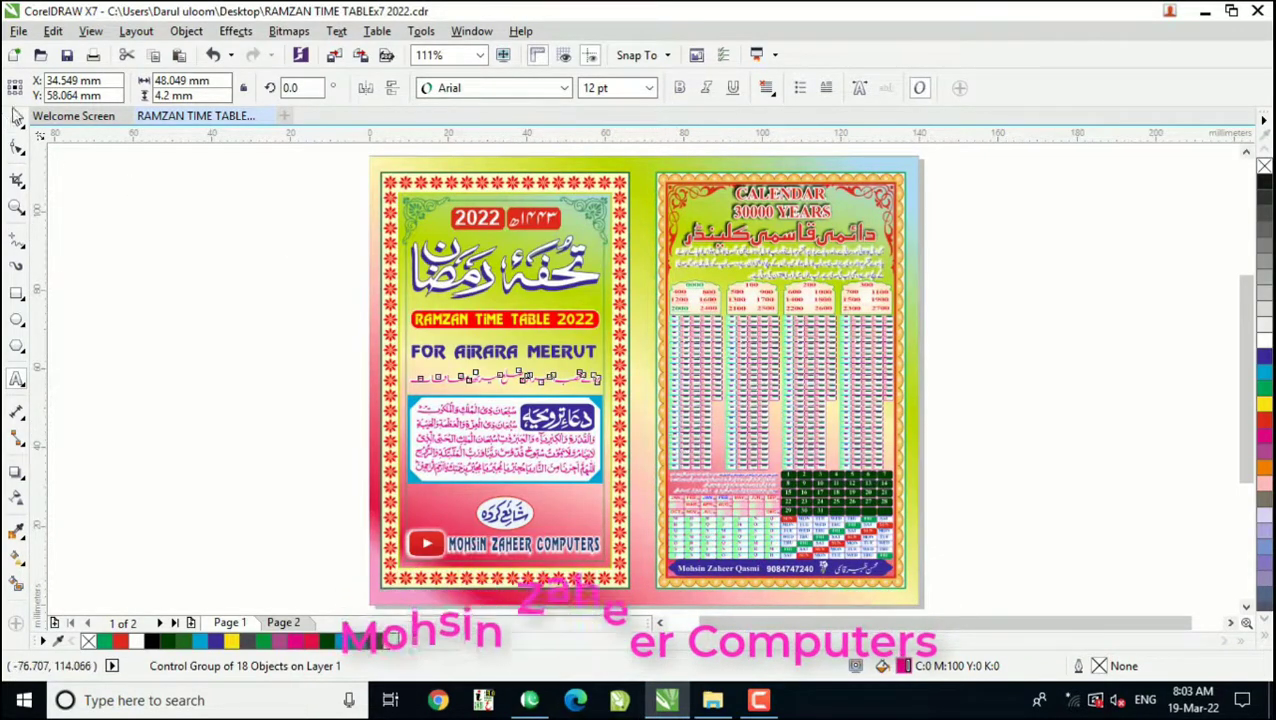
key(ctrl+space)
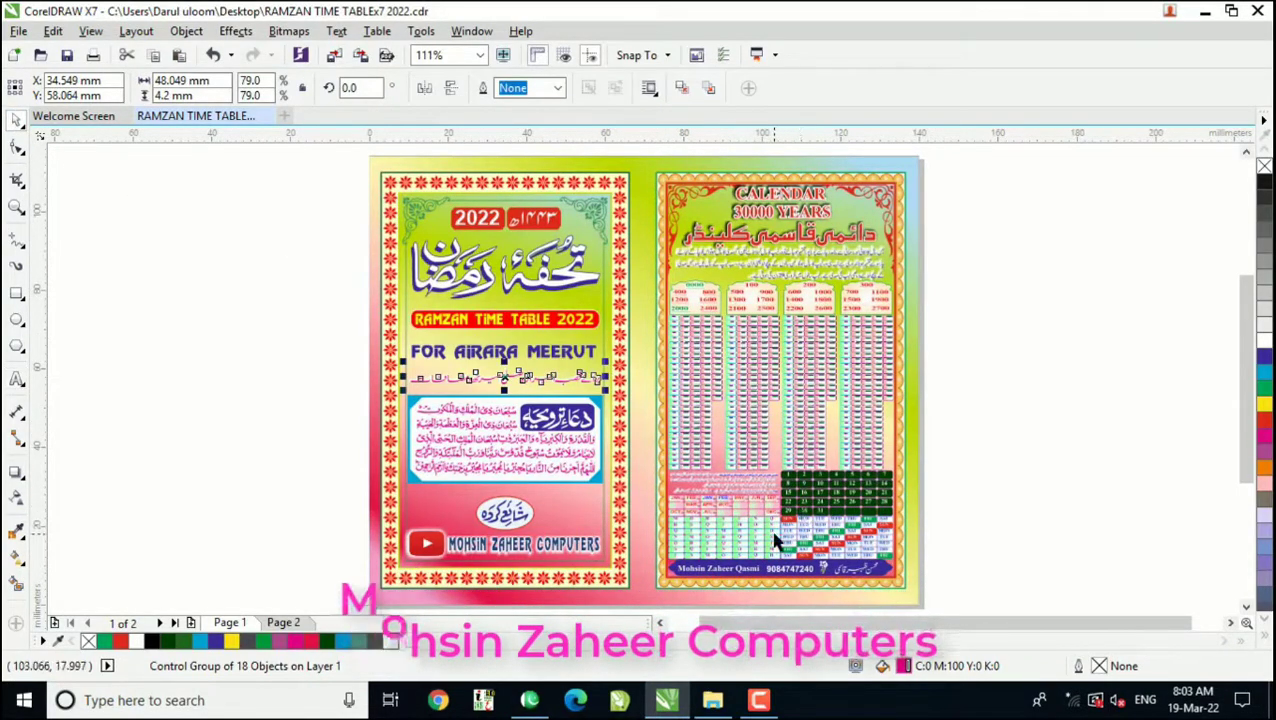
Step: Examine the calendar's month, date and weekday grids and the Urdu usage instructions above the months
key(z)
drag(649, 461, 906, 584)
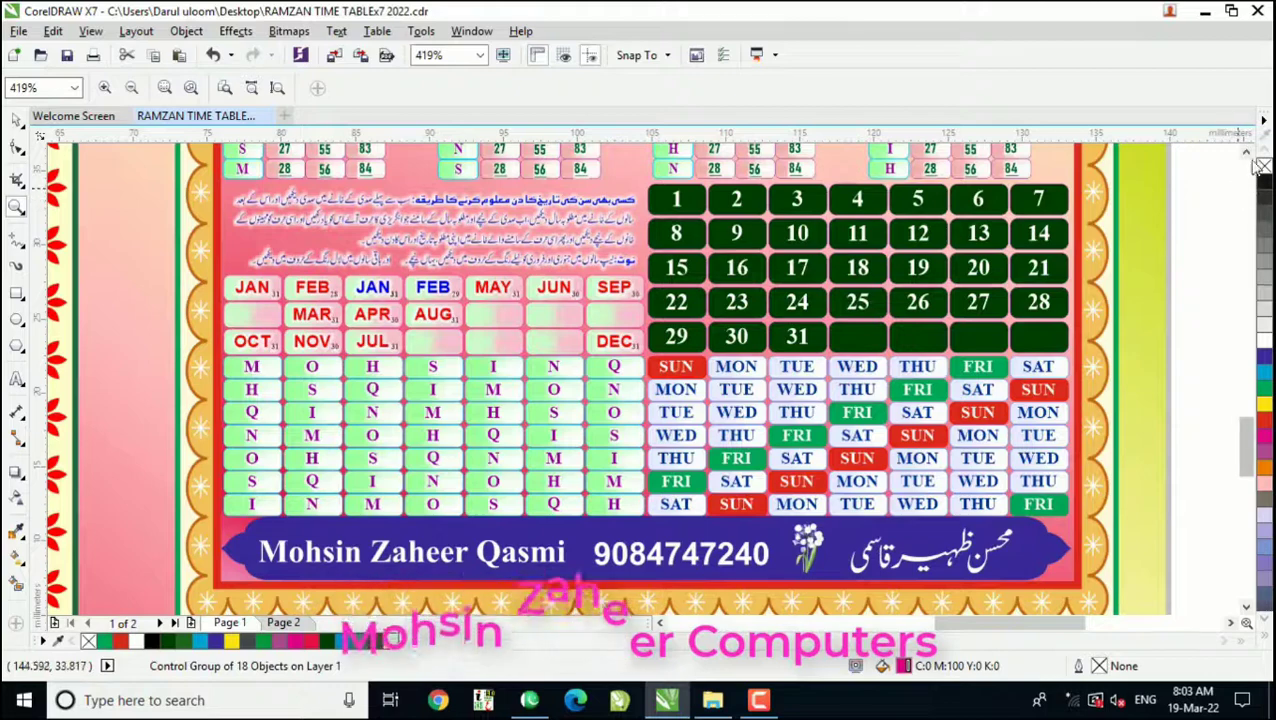
drag(235, 193, 655, 273)
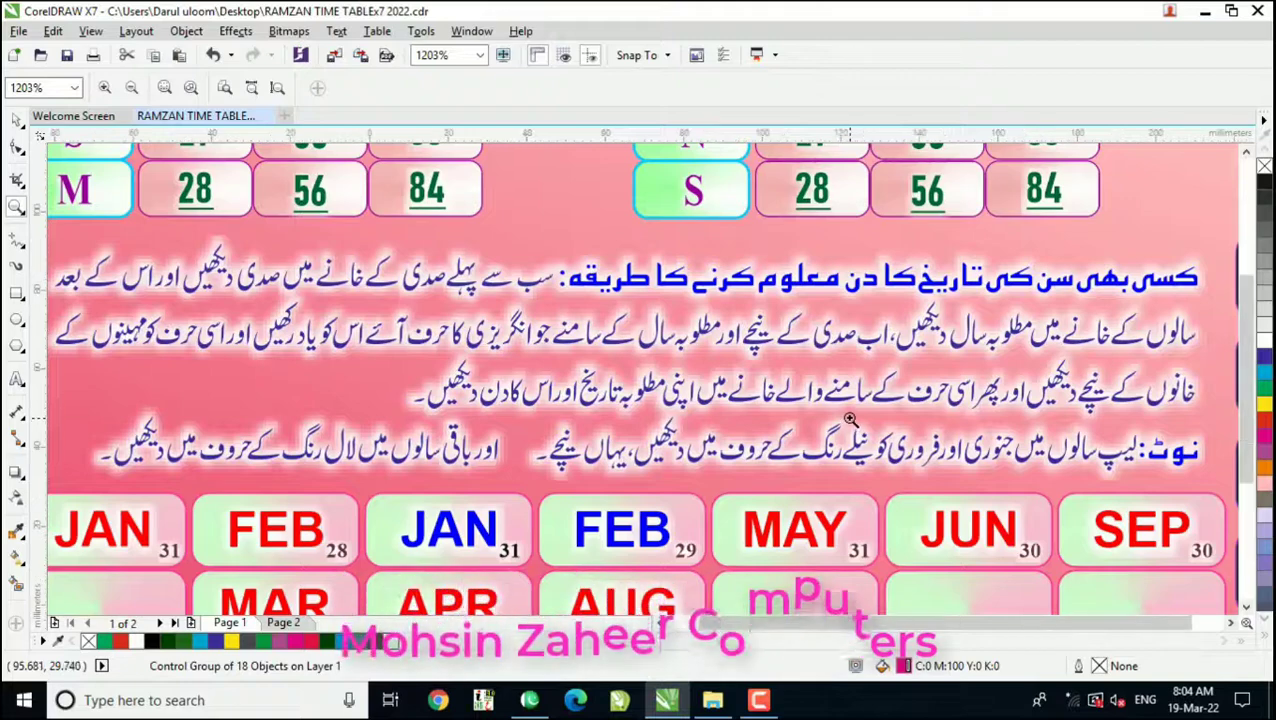
key(F4)
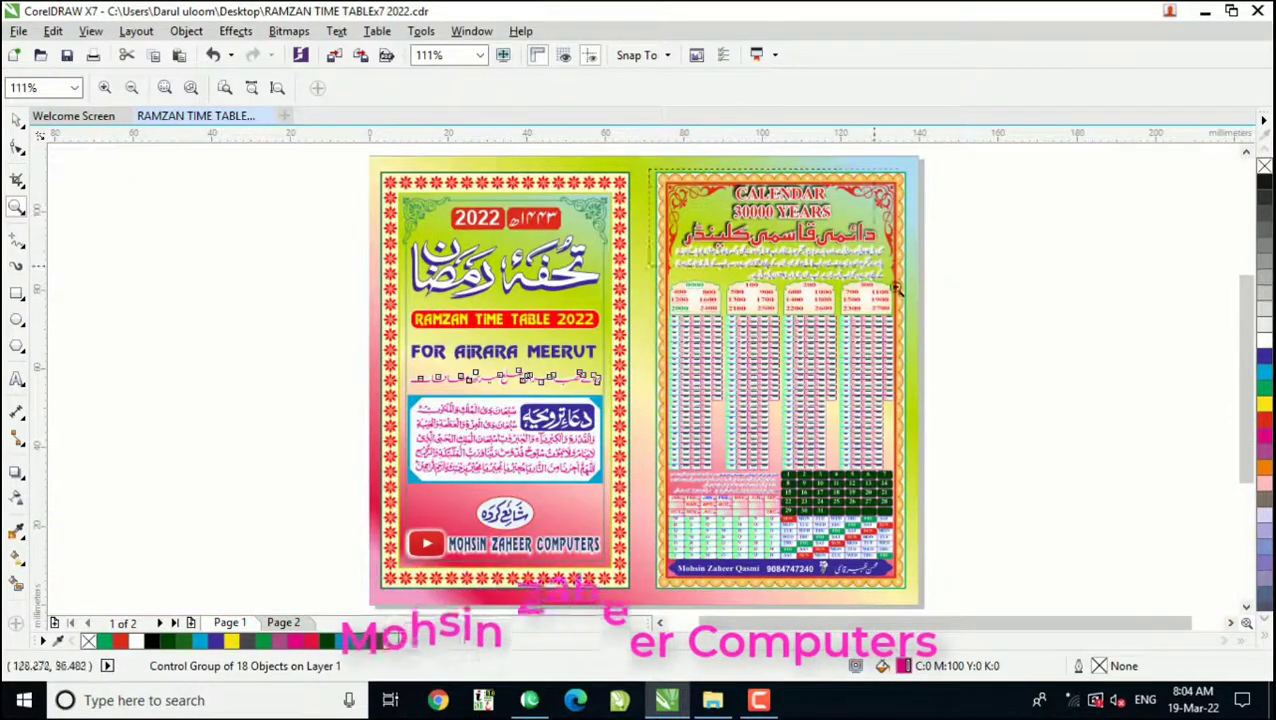
Step: View the cover and calendar on page 1 as a whole, and return to page 2
drag(907, 596, 911, 600)
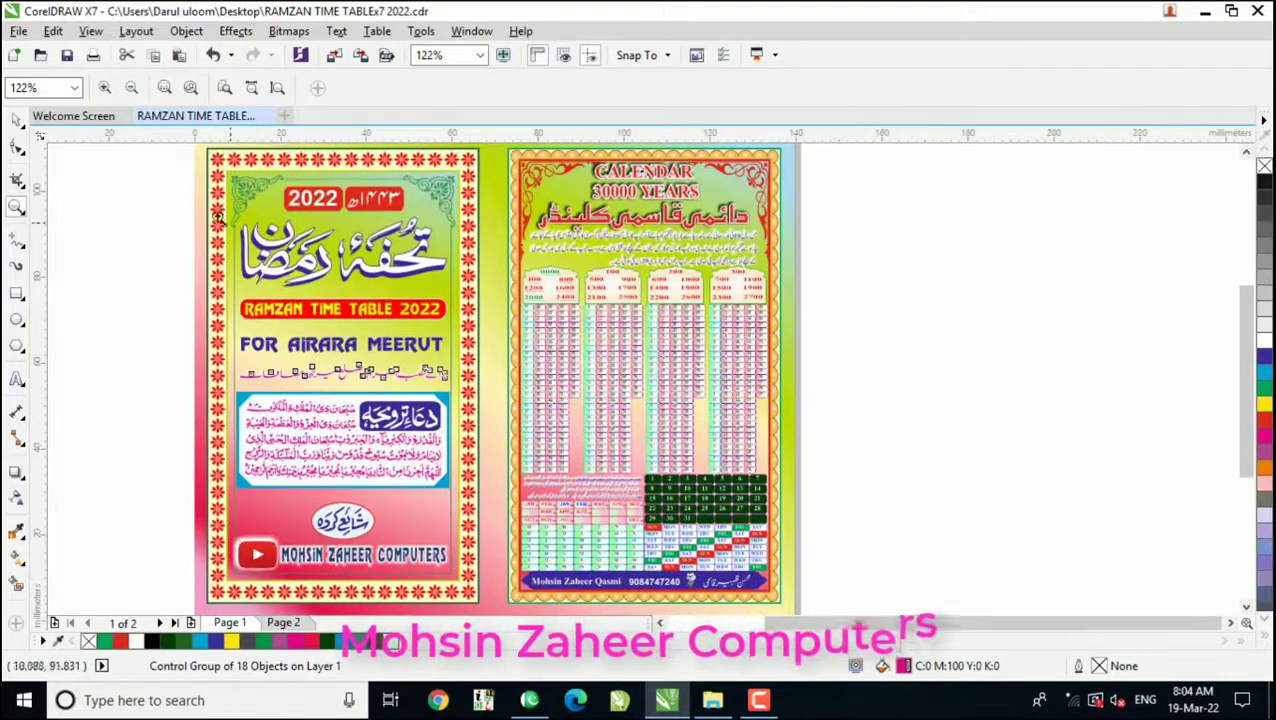
drag(178, 158, 811, 609)
key(F4)
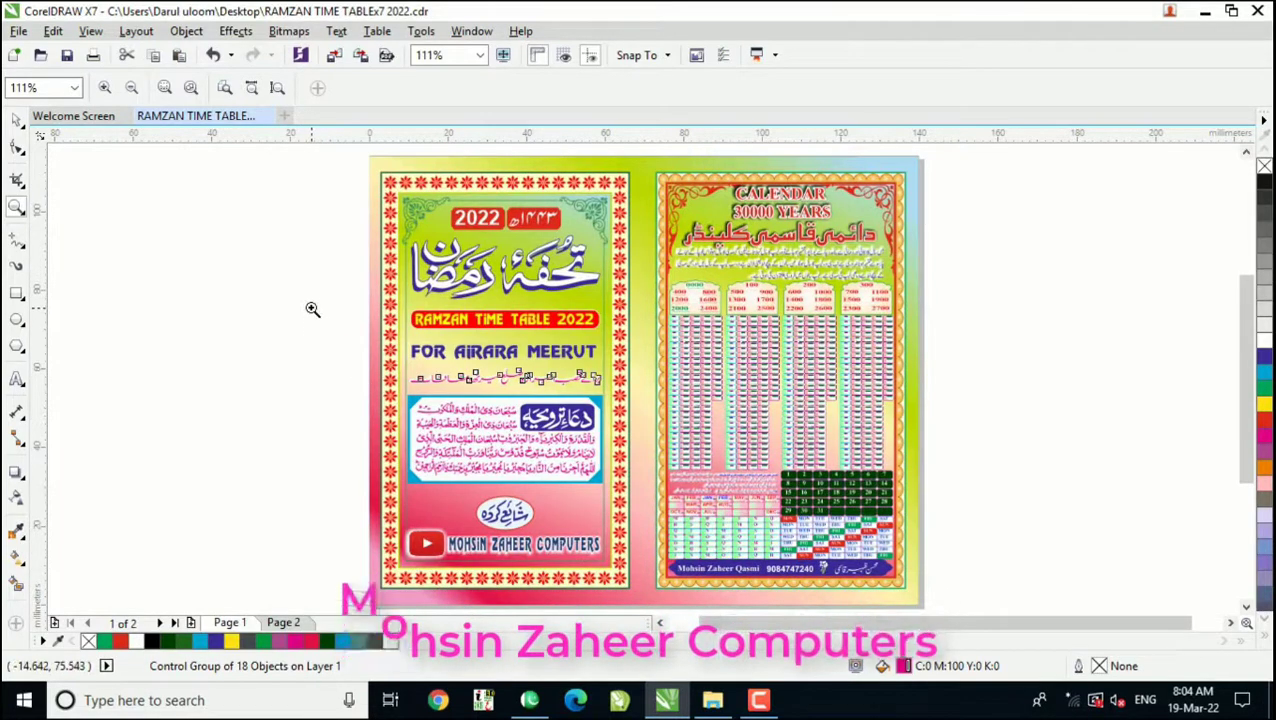
click(281, 623)
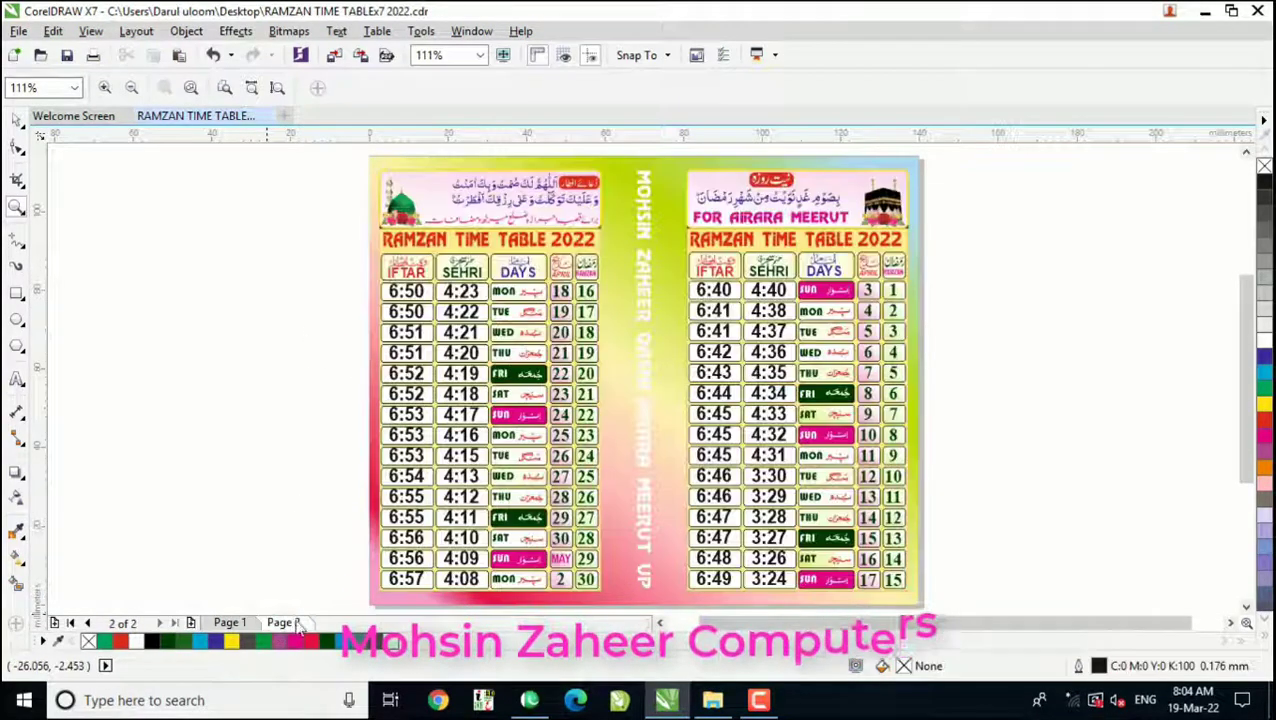